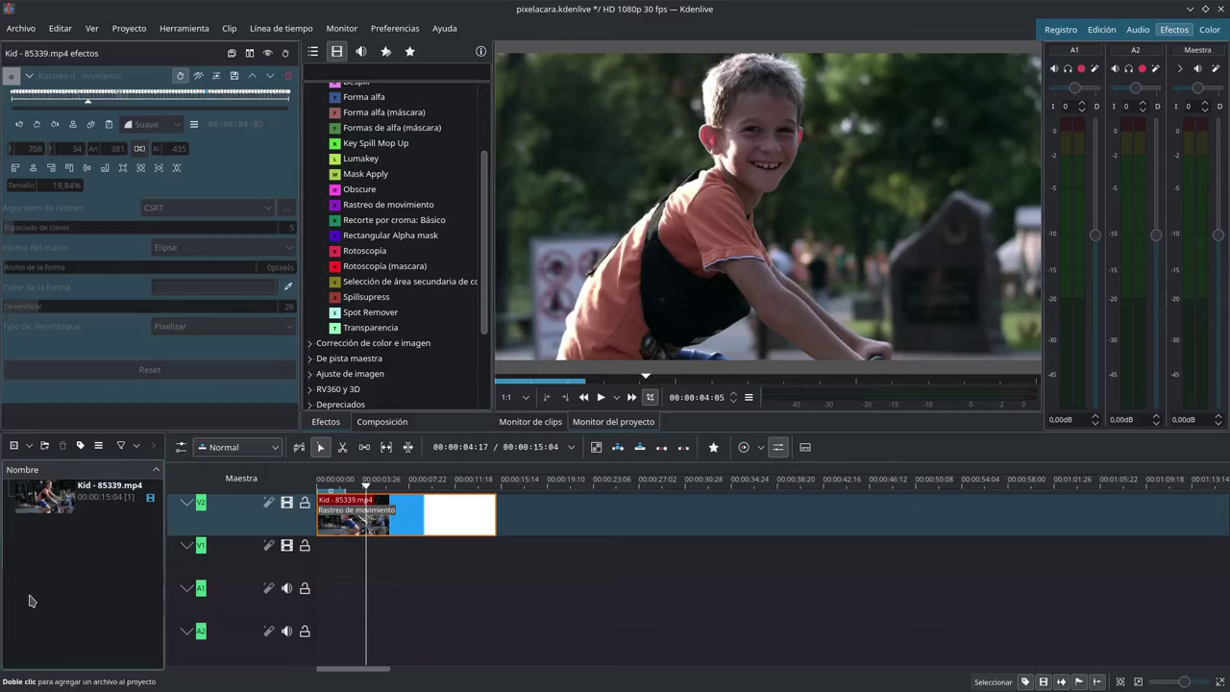
Play the timeline clip from its start without the tracking effect, and return to the beginning
left_click(320, 486)
key("space")
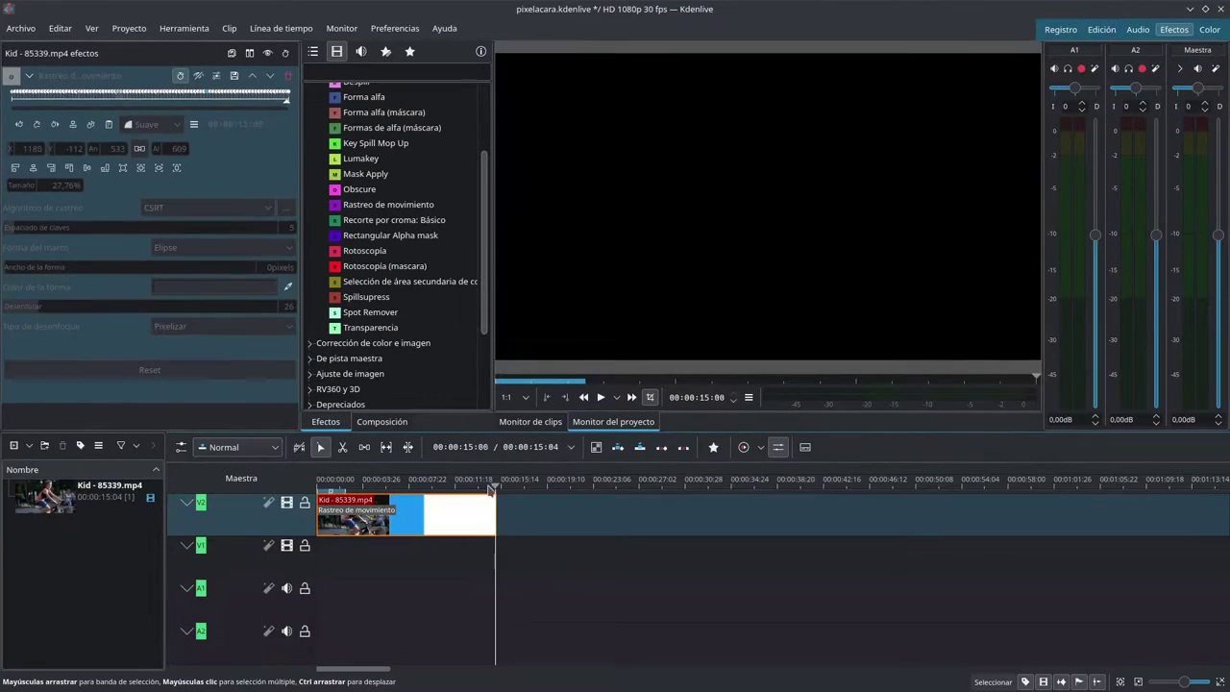
key("Home")
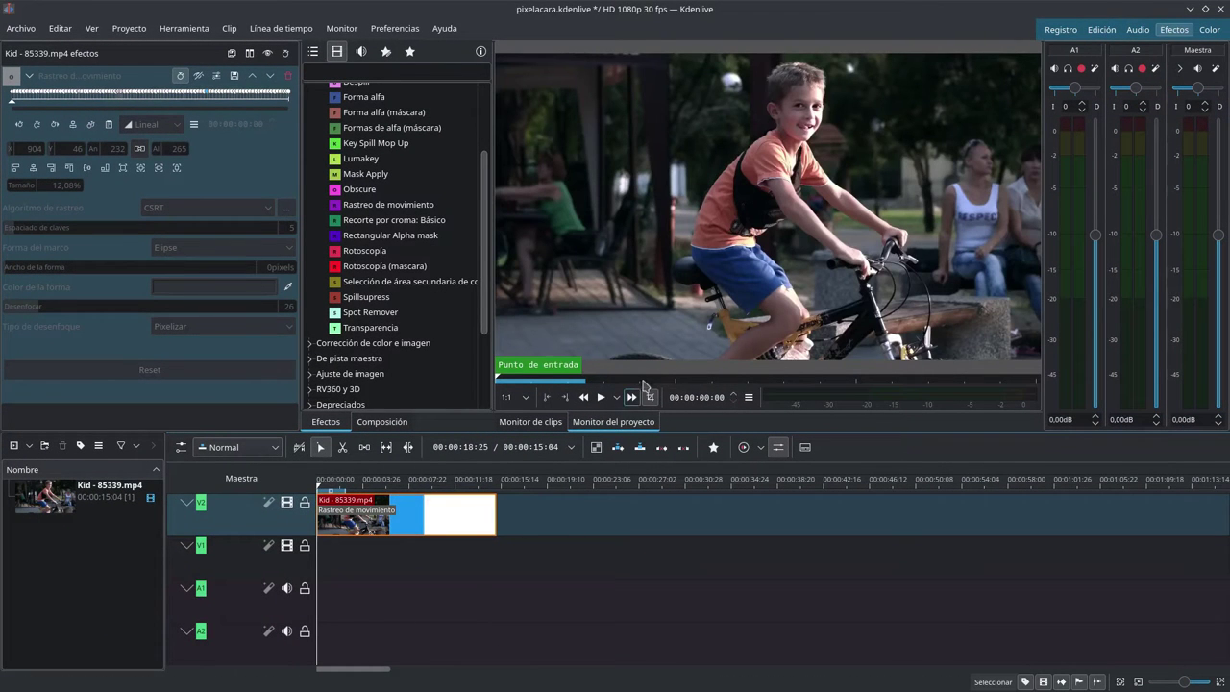
Enable the clip's Rastreo de movimiento effect, play the clip, and check the face pixelation at several tracked frames
left_click(198, 77)
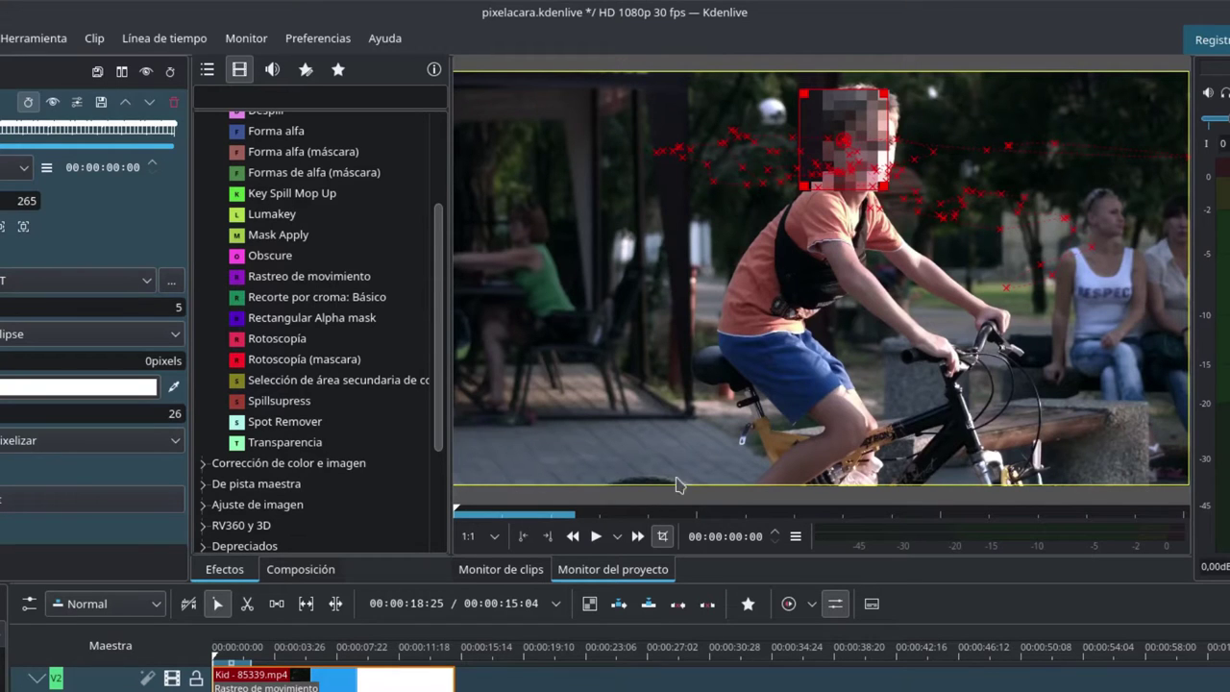
key("space")
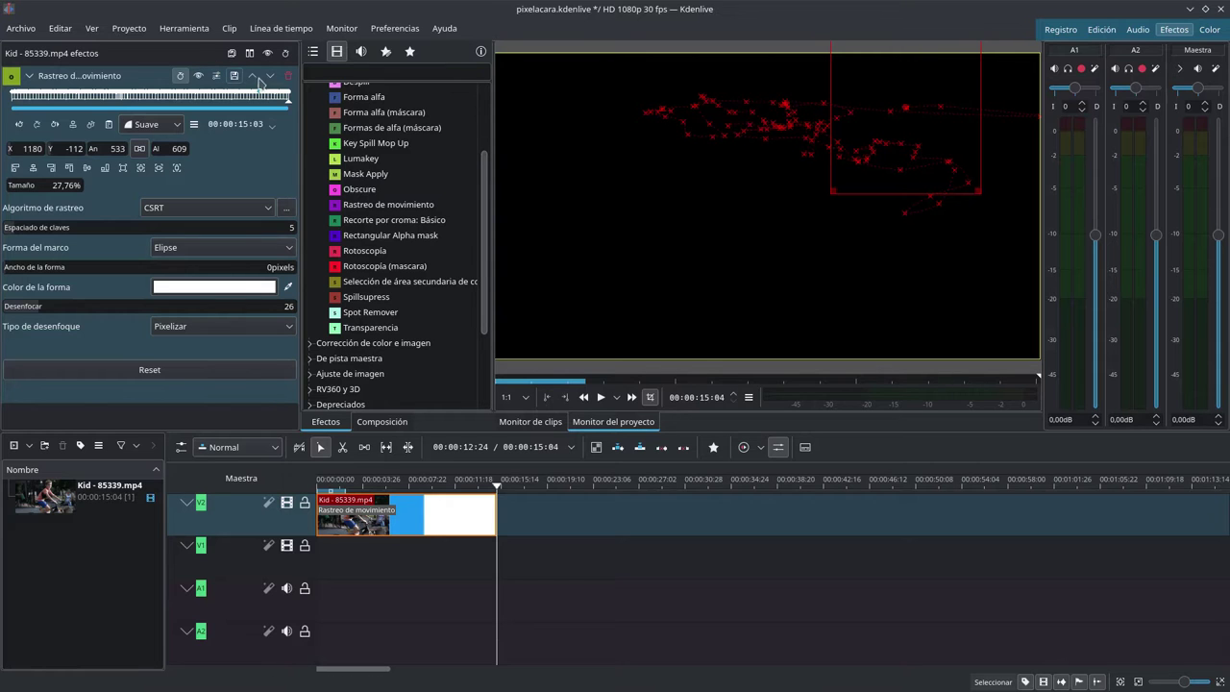
left_click(286, 108)
left_click_drag(285, 109, 198, 108)
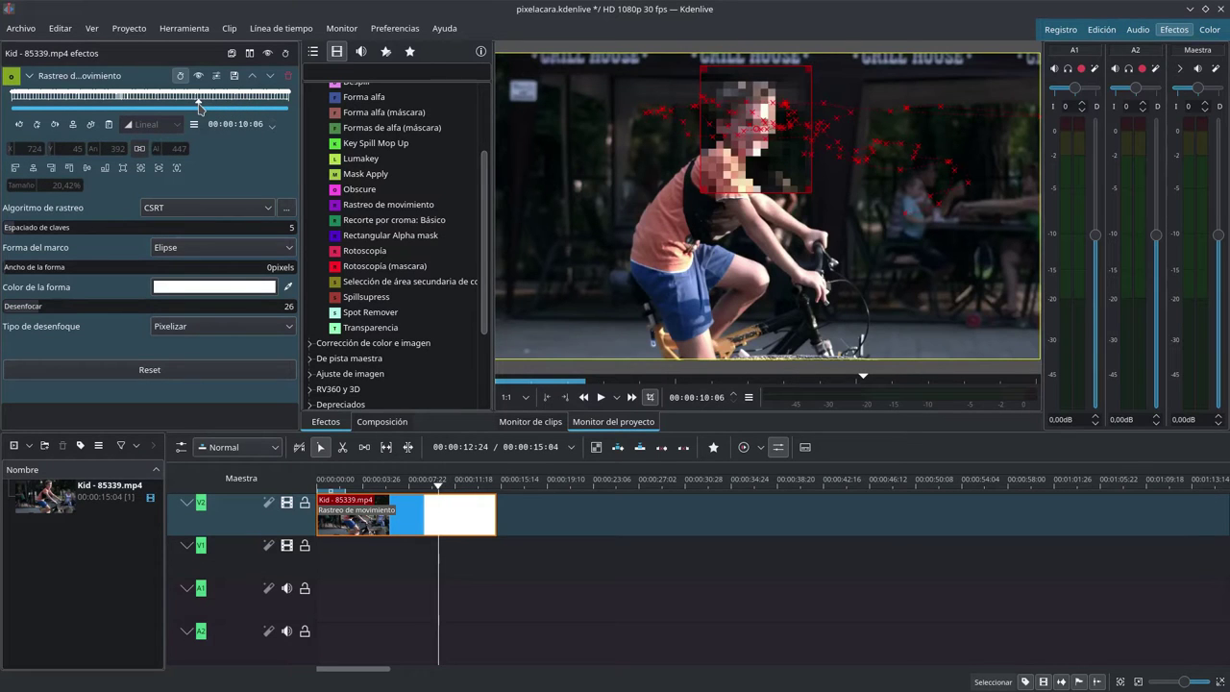
left_click_drag(199, 107, 201, 106)
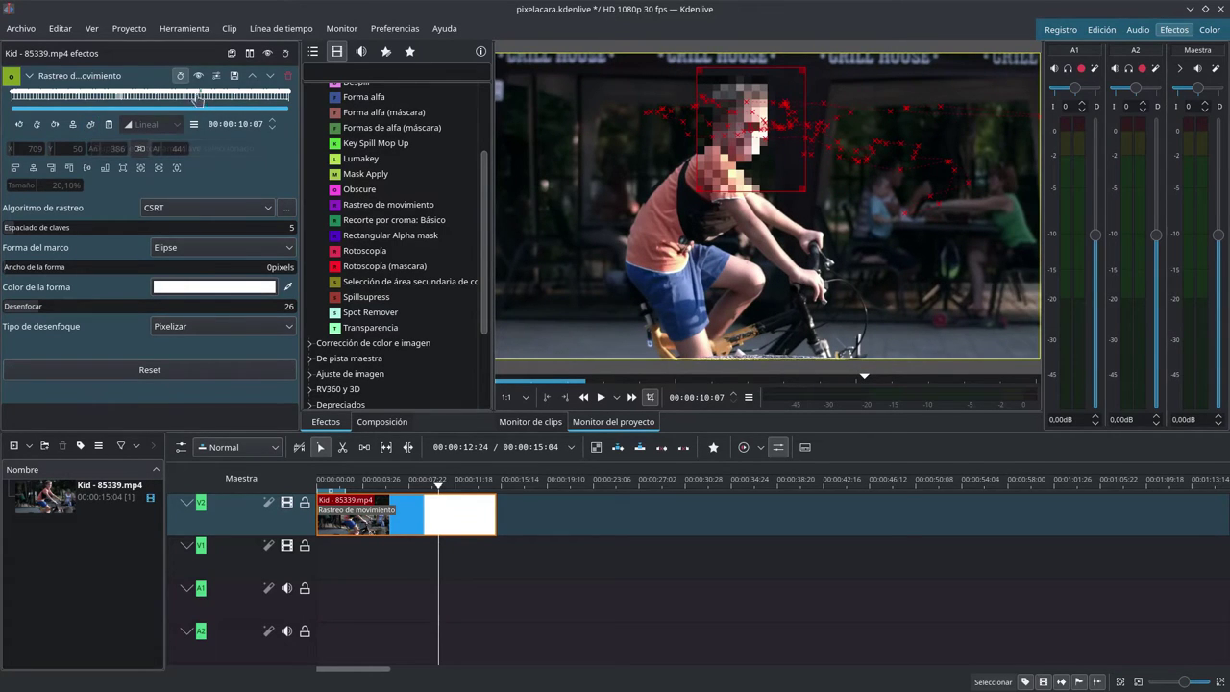
left_click_drag(200, 104, 177, 102)
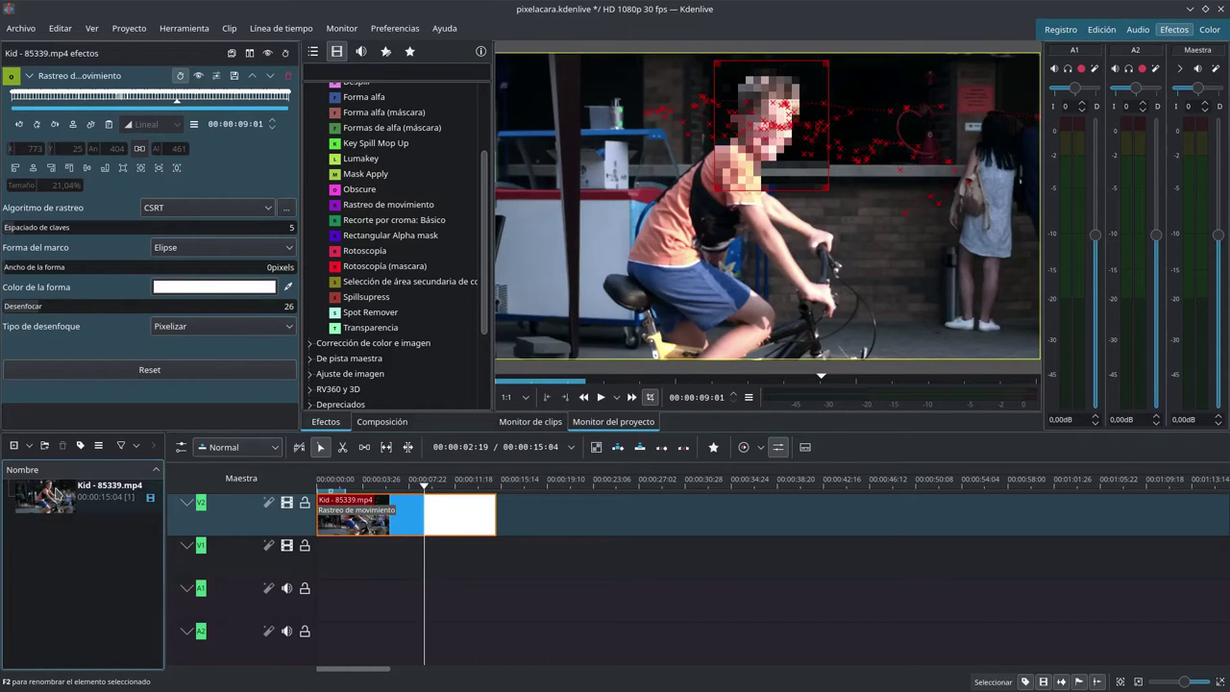
Place a second copy of Kid - 85339.mp4 on track V2 at 00:00:20:27 and apply the Rastreo de movimiento effect to it
left_click_drag(56, 491, 615, 528)
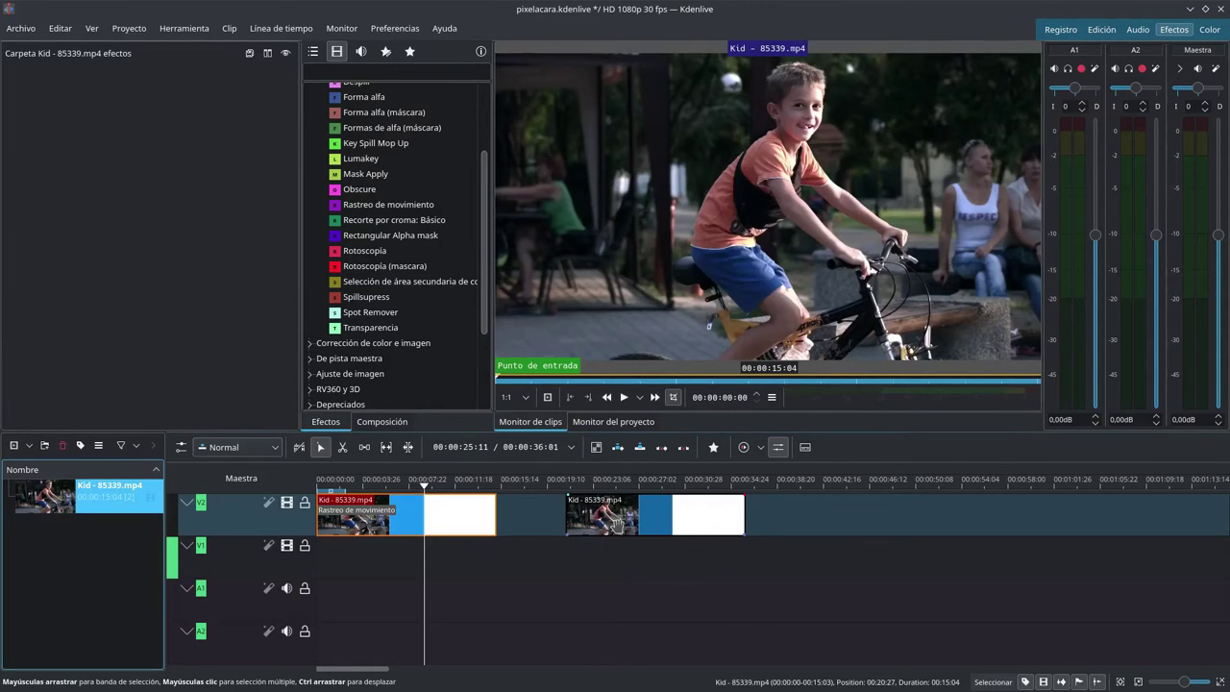
left_click(616, 519)
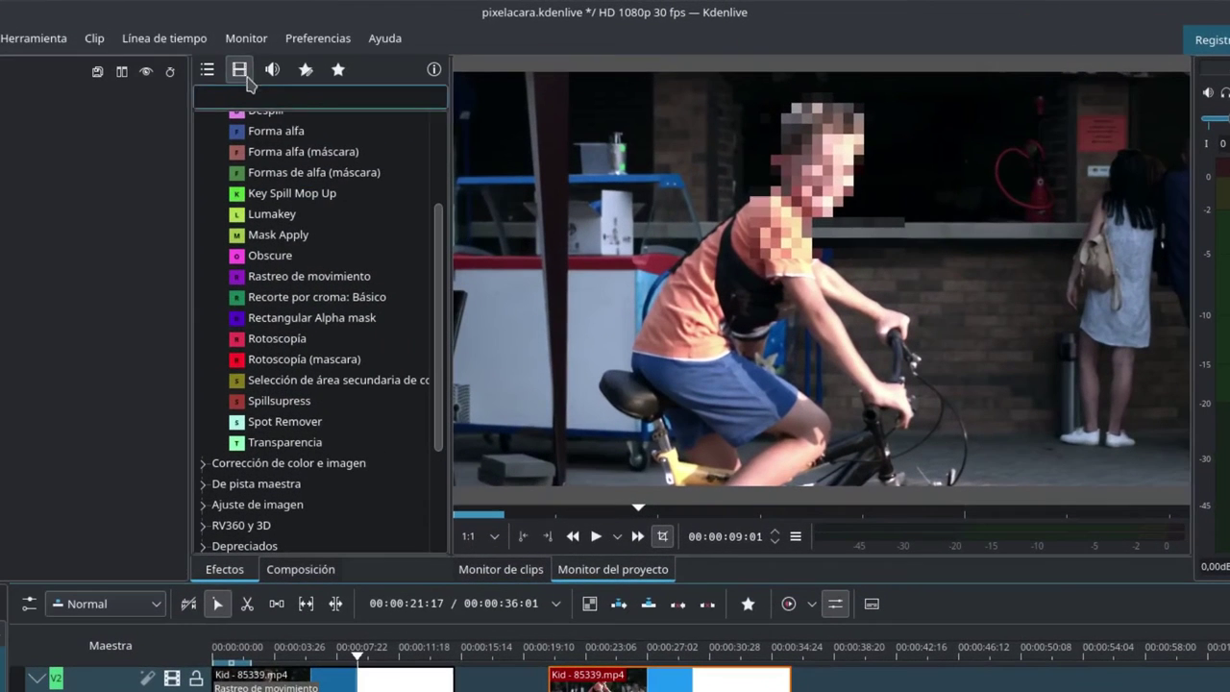
left_click(344, 74)
type("ras")
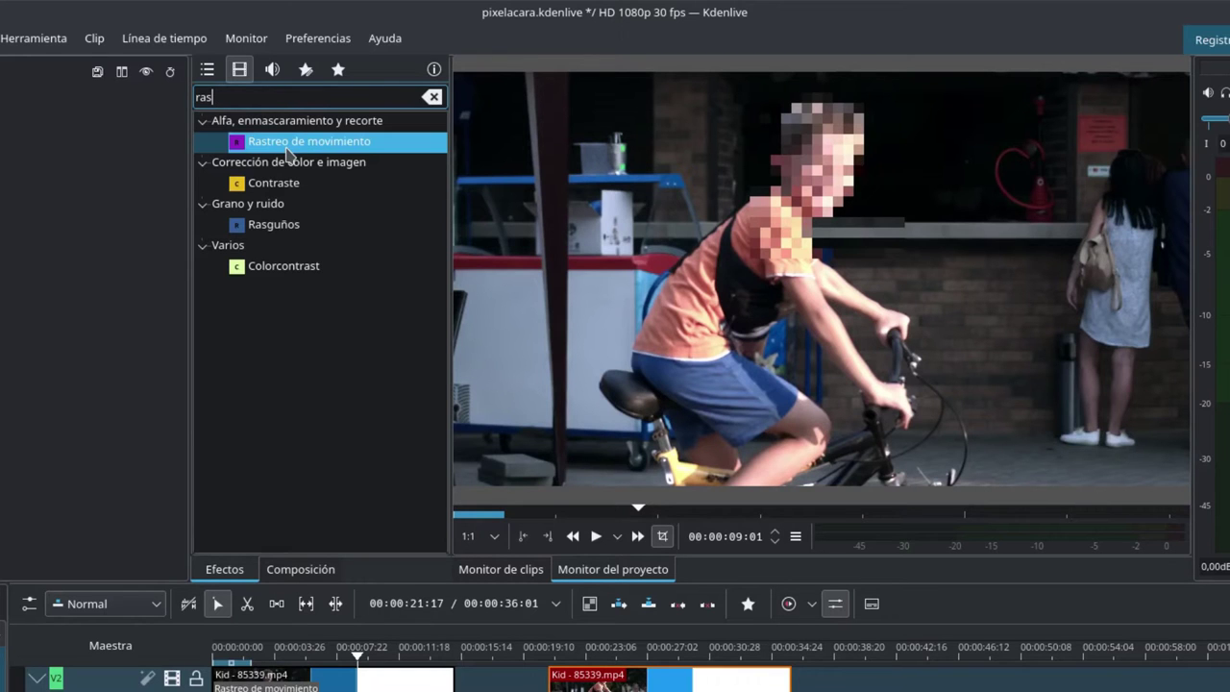
left_click_drag(288, 154, 657, 688)
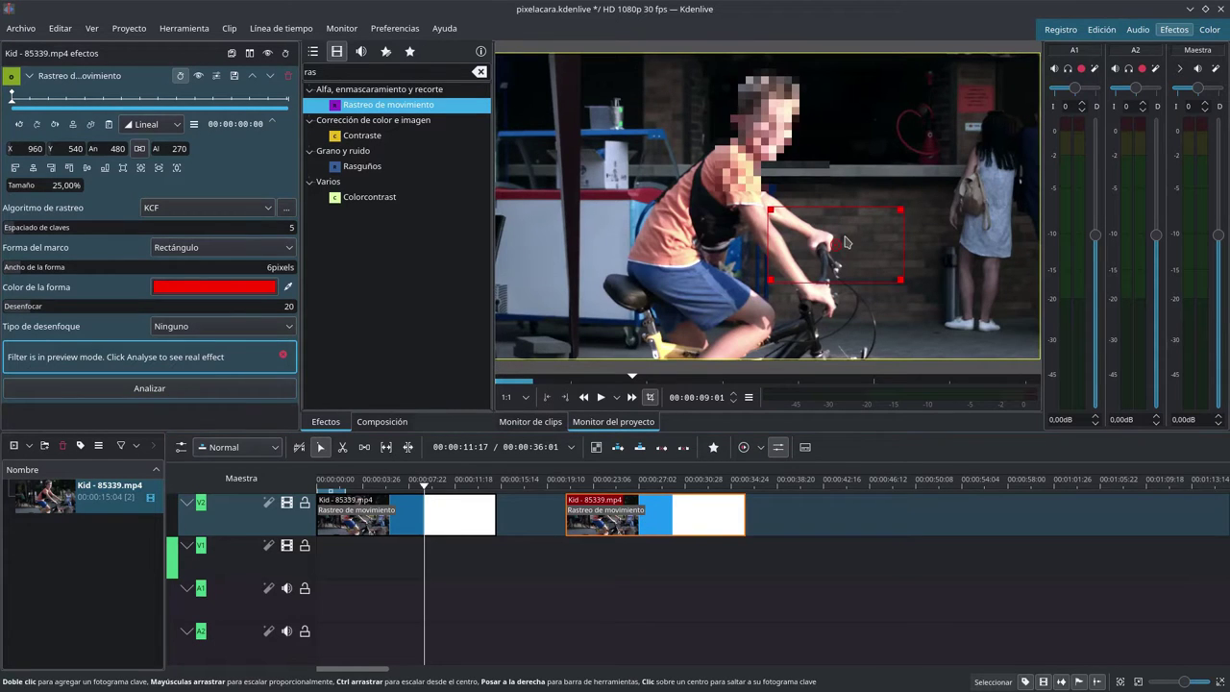
At the second clip's first frame, position the tracking frame over the boy's face
left_click(626, 479)
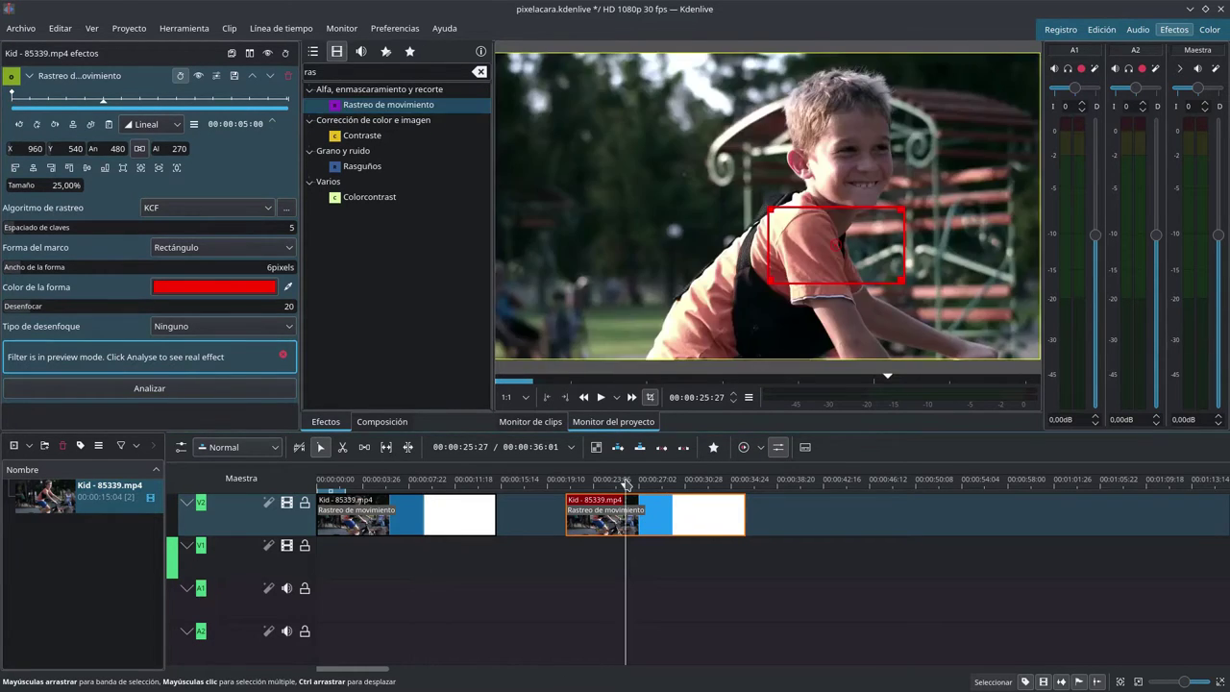
left_click(566, 482)
left_click(565, 485)
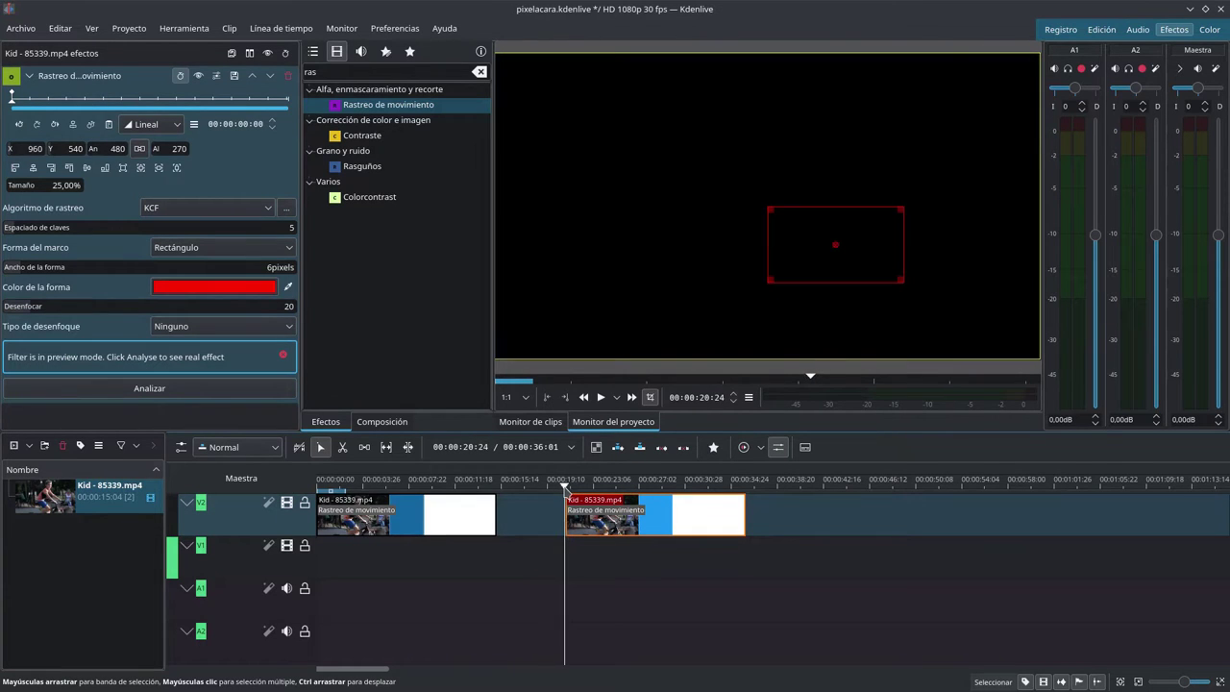
left_click(566, 485)
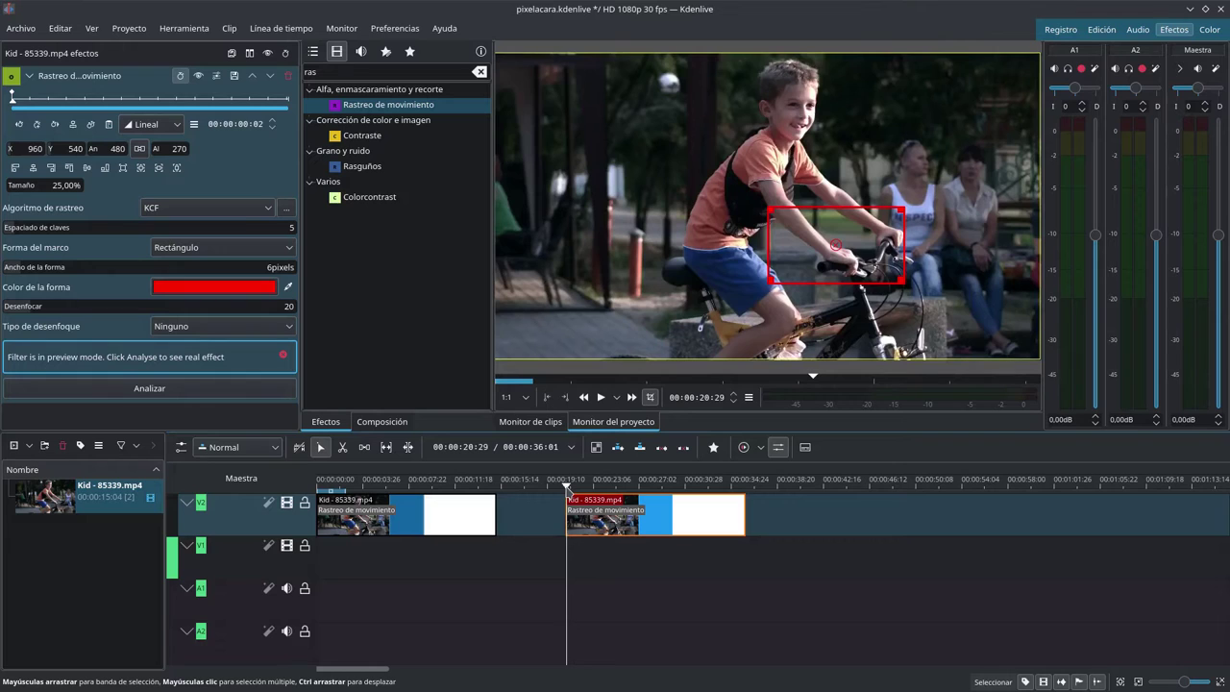
left_click(564, 485)
left_click(567, 485)
left_click_drag(22, 109, 3, 109)
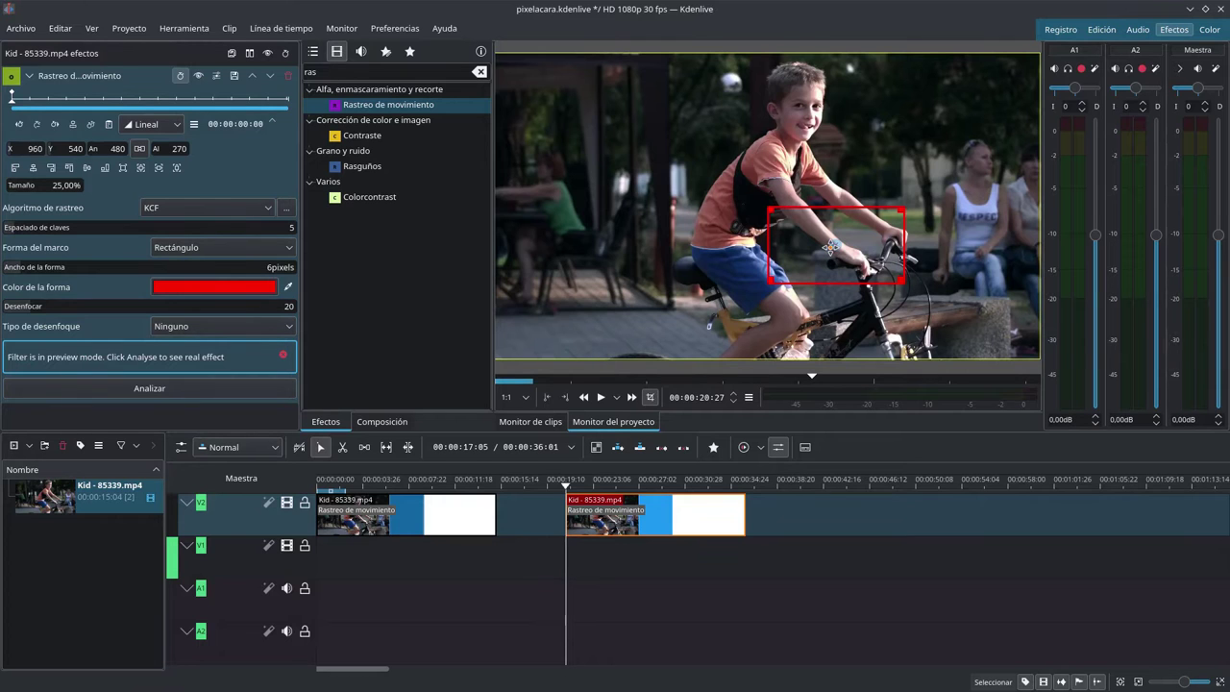
left_click_drag(832, 247, 802, 106)
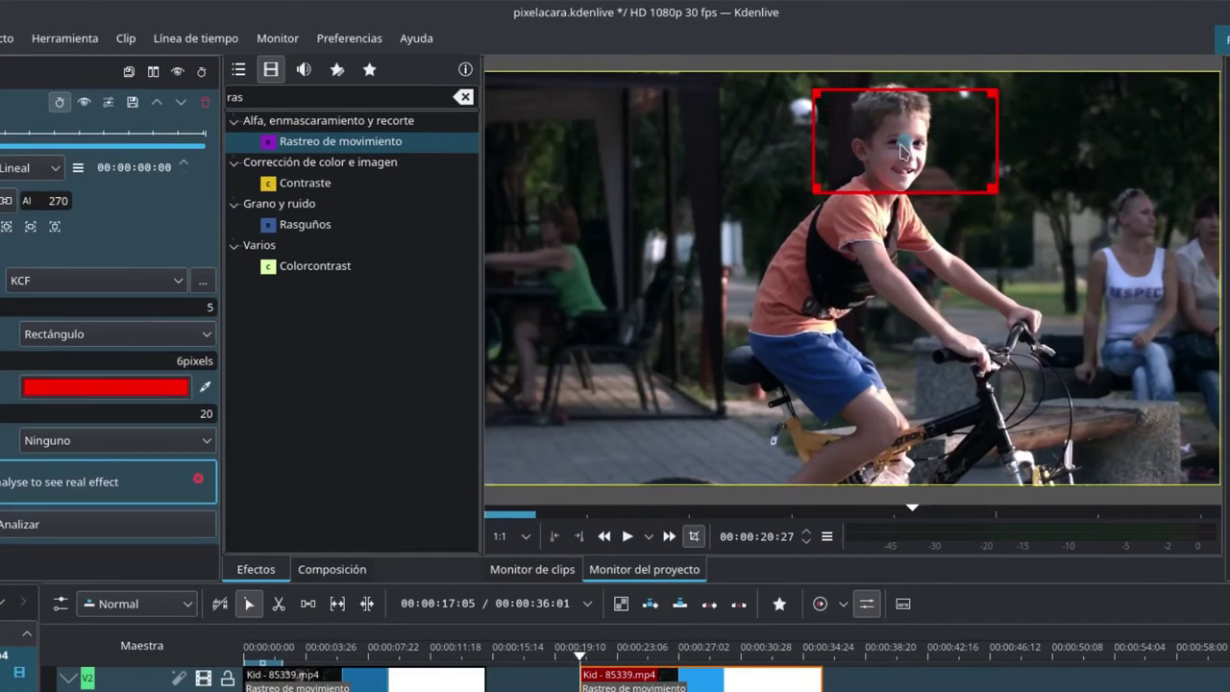
Set the tracking frame's shape to Elipse and resize it to about 226 × 301 around the boy's head
left_click(77, 337)
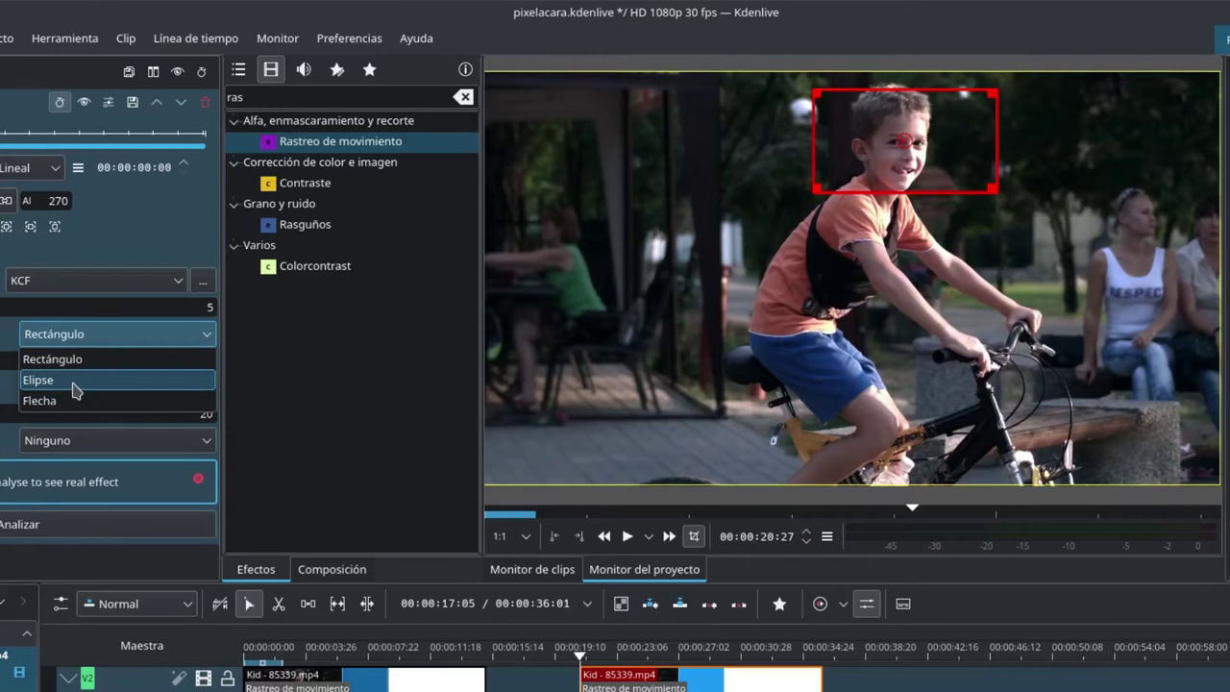
left_click(76, 381)
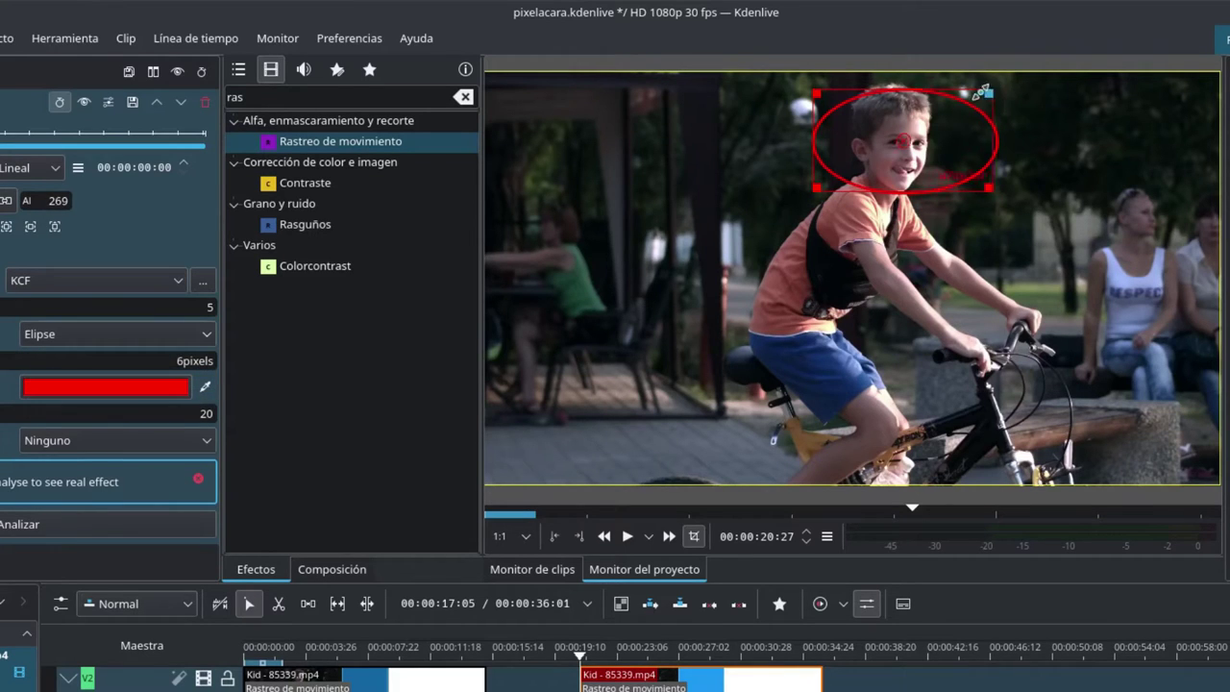
left_click_drag(982, 92, 927, 82)
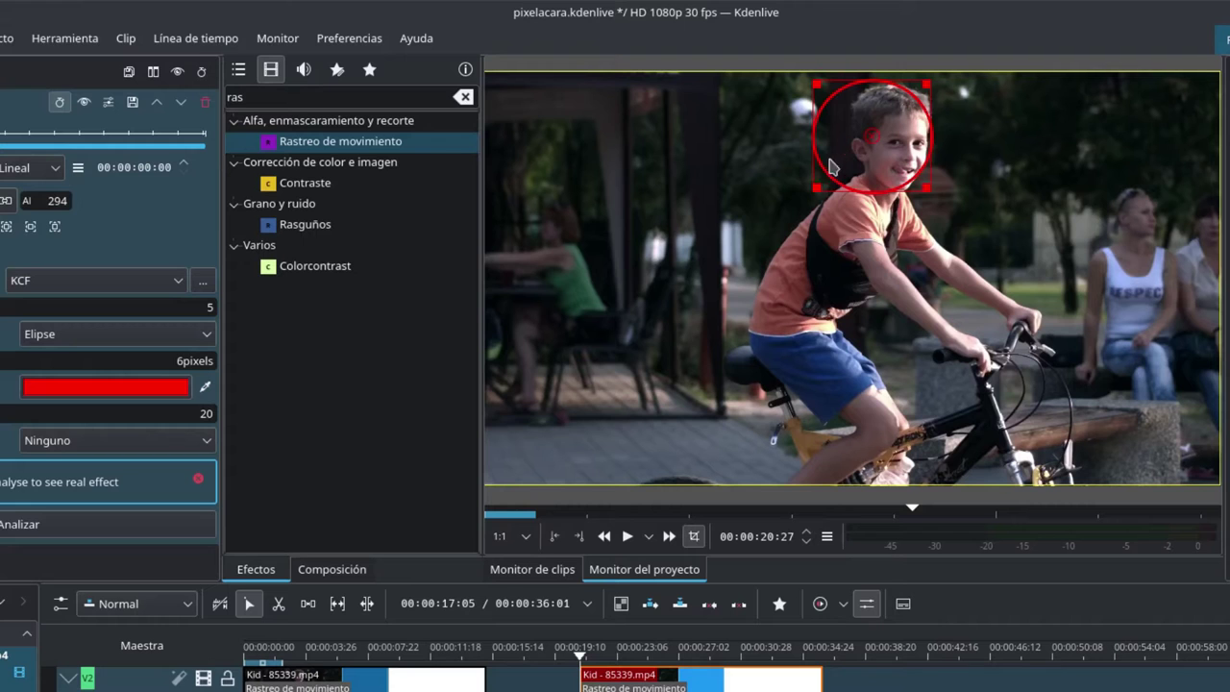
left_click_drag(816, 188, 850, 191)
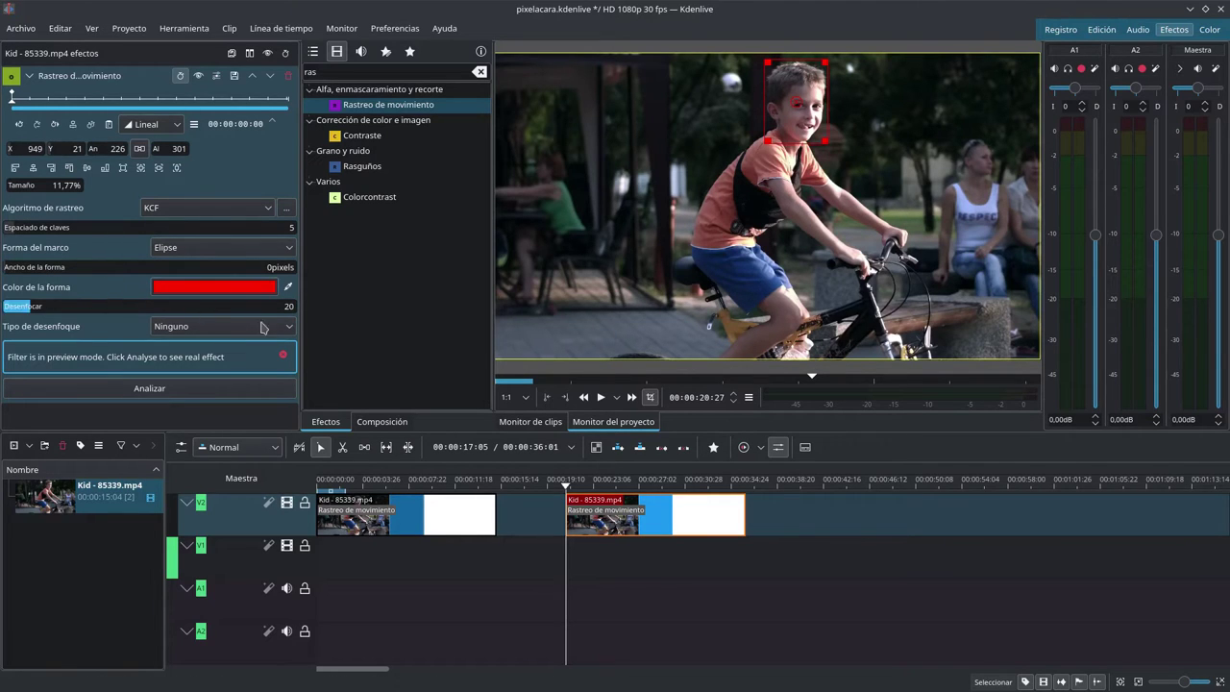
Try the Desenfoque mediano and Desenfoque gaussiano blur types on the face
left_click(193, 326)
left_click(197, 346)
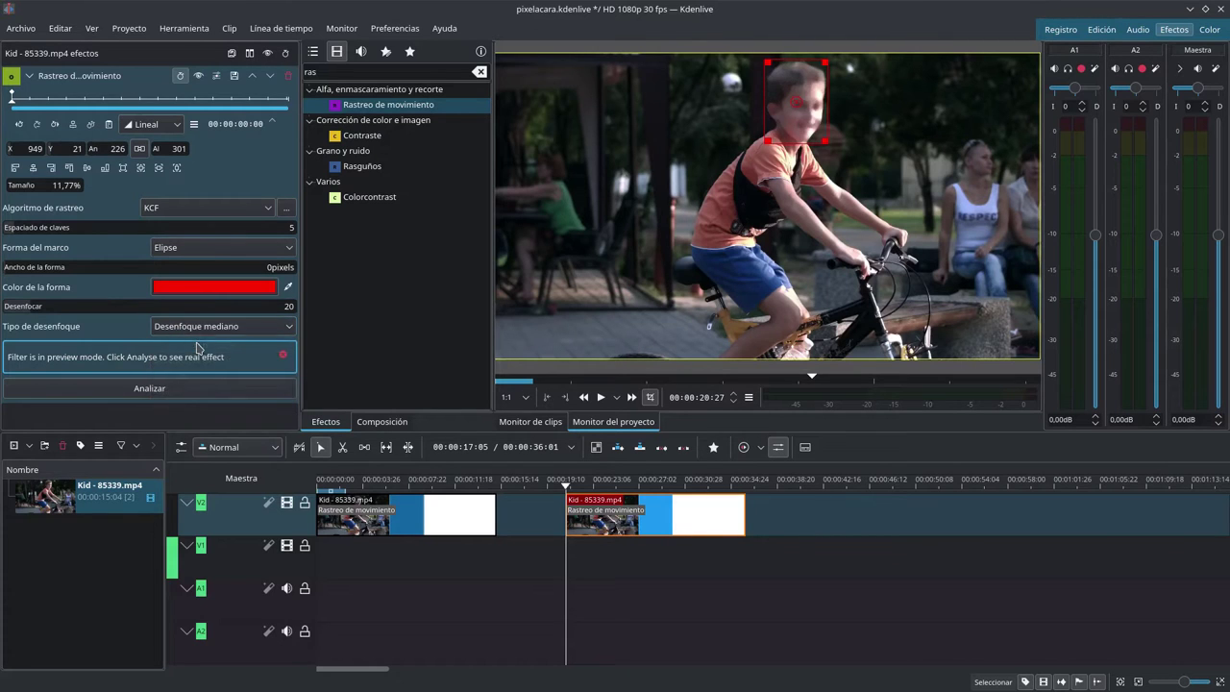
left_click(197, 327)
left_click(200, 361)
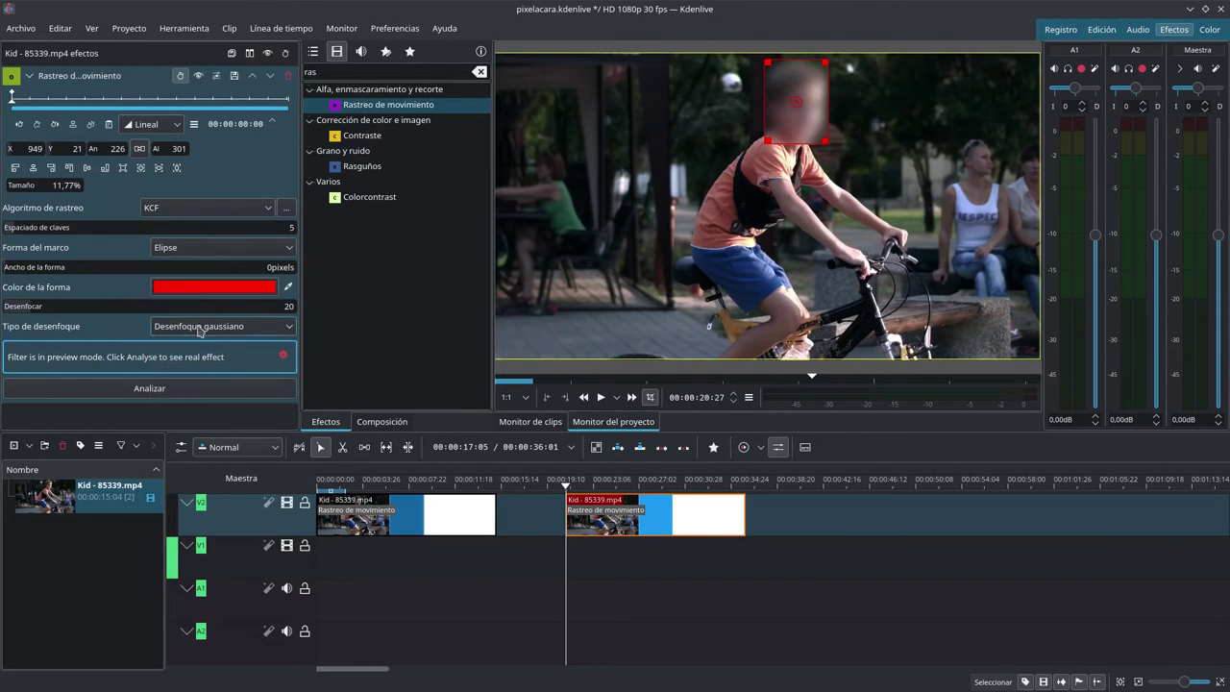
Set the blur type to Pixelizar and the blur amount to 15
left_click(199, 328)
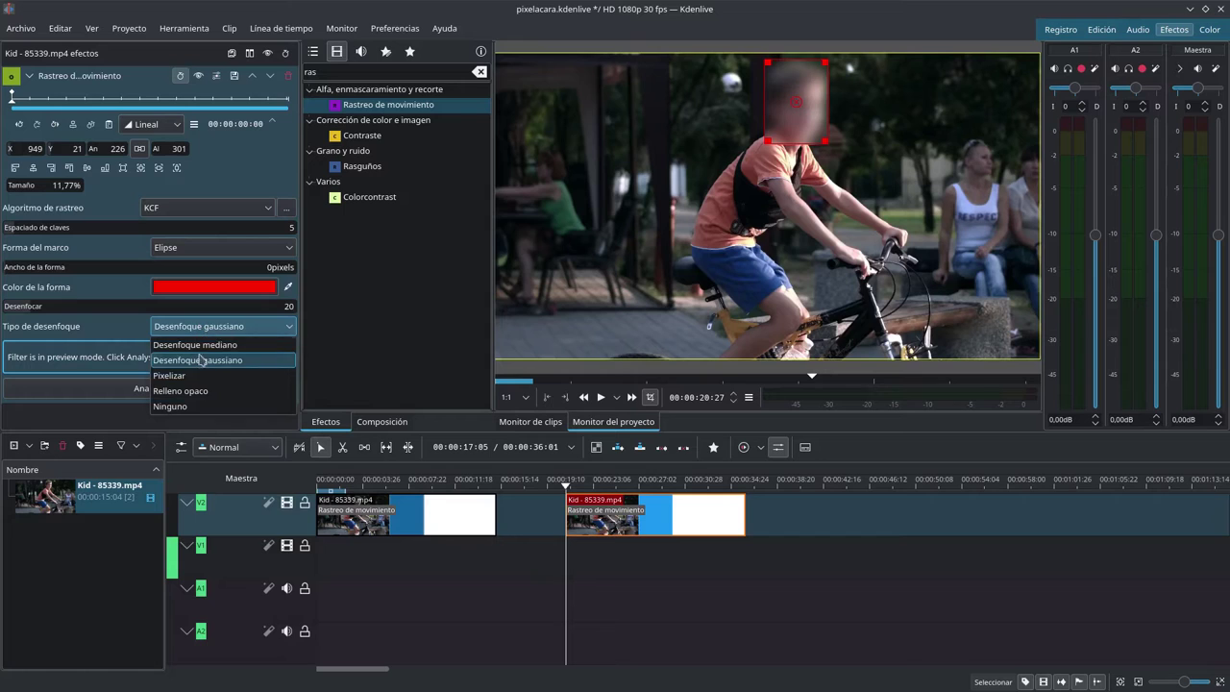
left_click(197, 376)
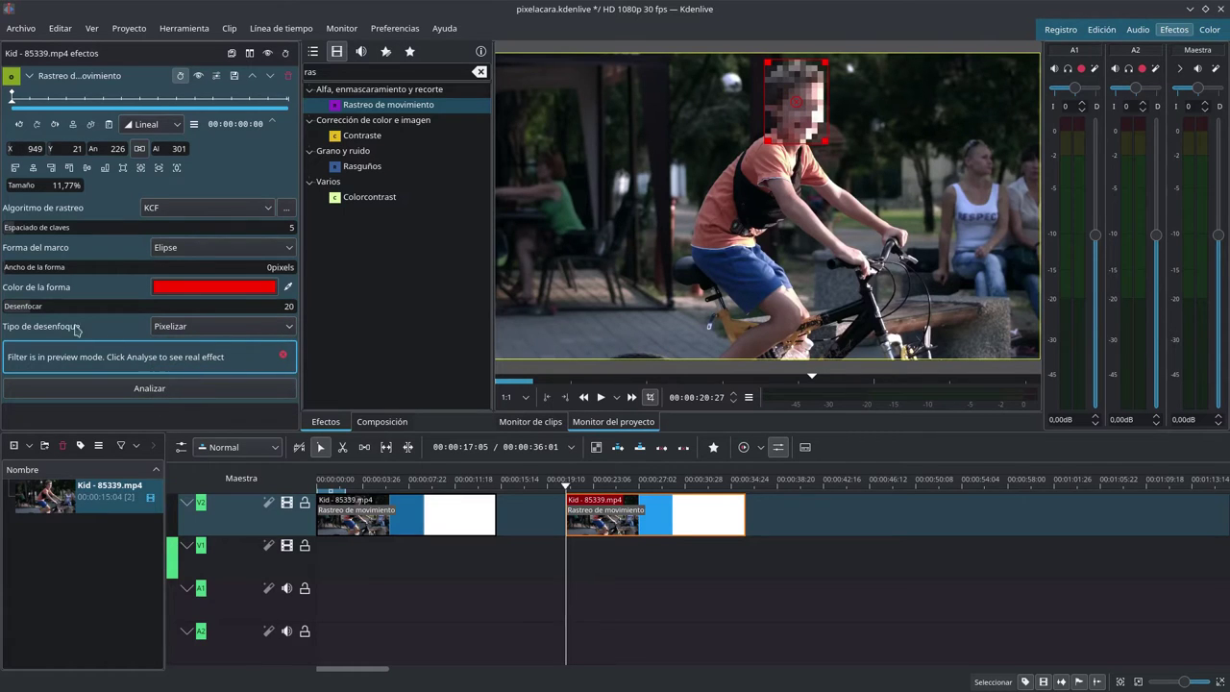
mouse_move(34, 310)
left_mouse_down()
mouse_move(86, 307)
mouse_move(22, 310)
left_mouse_up()
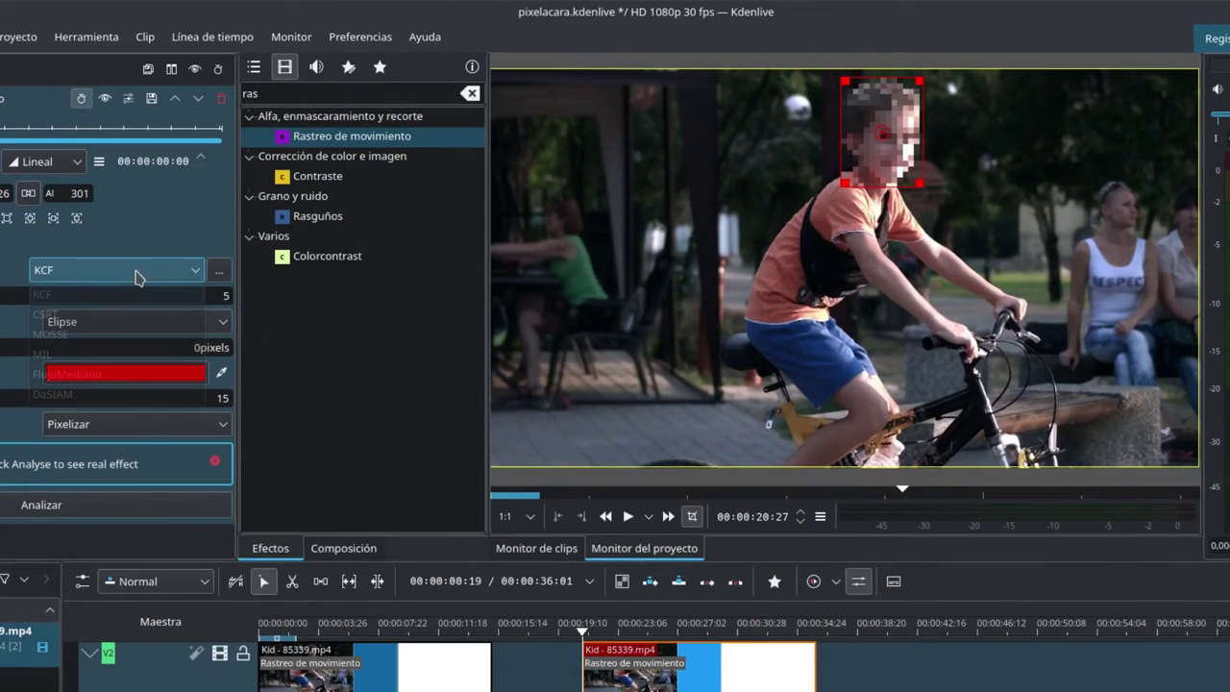
Choose CSRT as the tracking algorithm and analyse the clip's motion
left_click(218, 212)
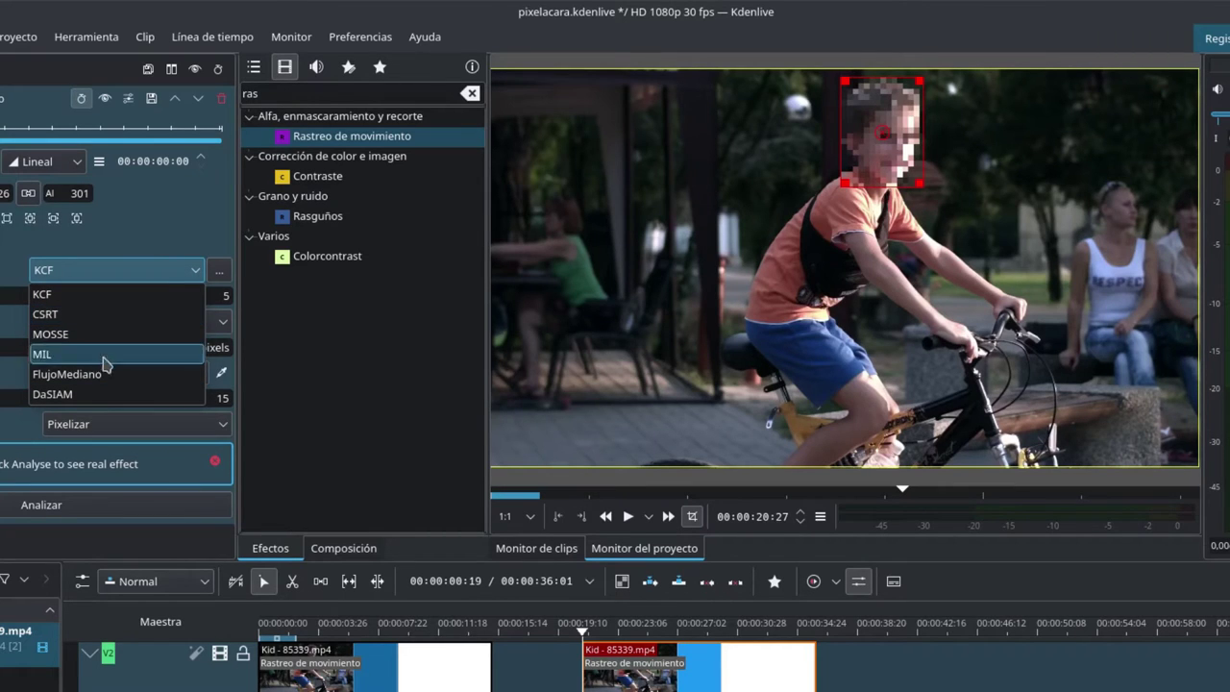
left_click(91, 319)
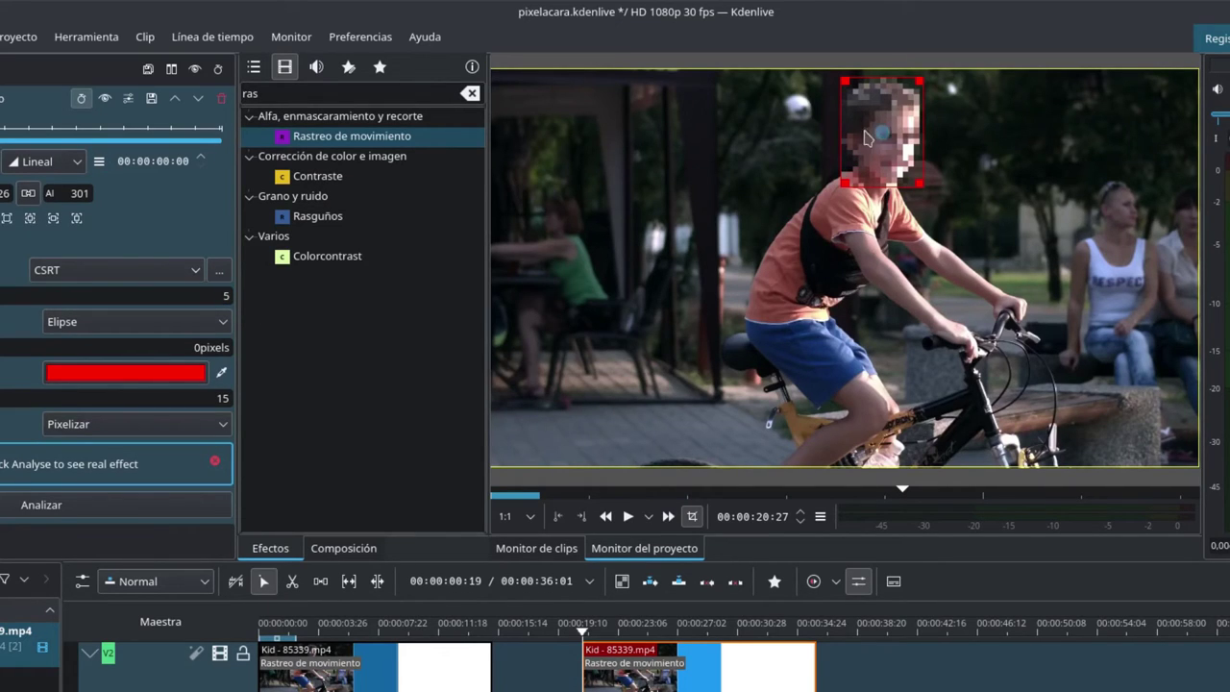
left_click(129, 506)
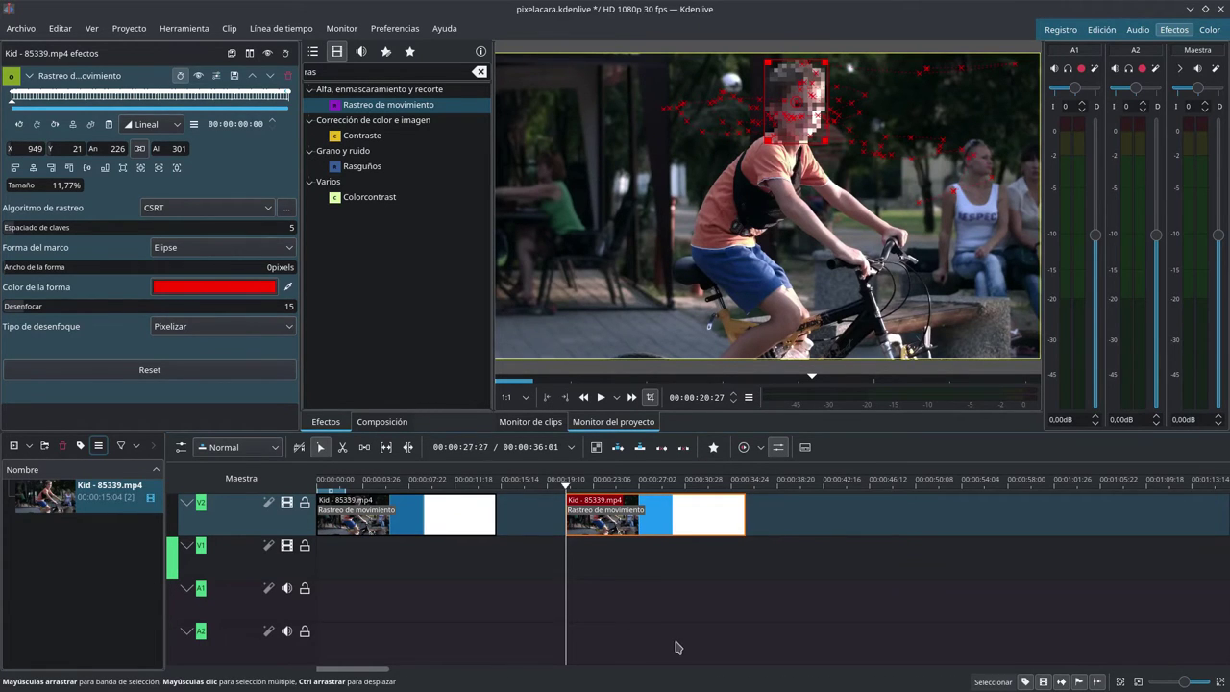
Play the tracked clip and, at effect time 00:00:14:04, move the frame back over the face and enlarge it to about 351 × 441
key("space")
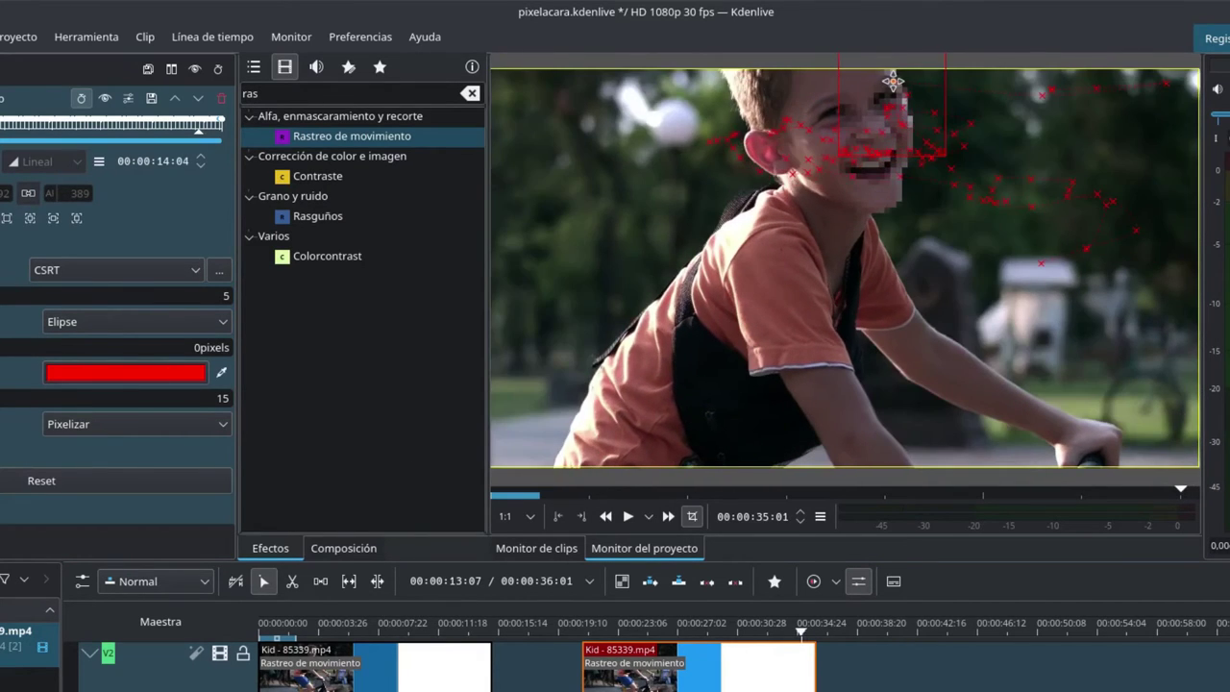
left_click_drag(892, 82, 849, 123)
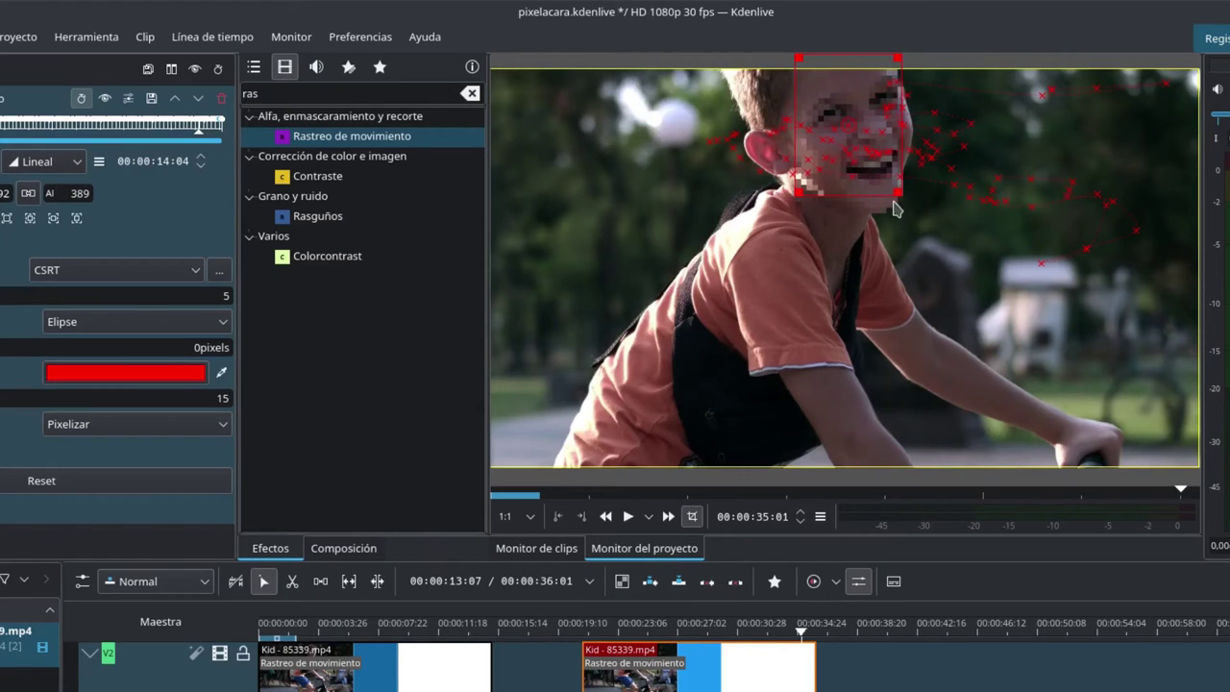
left_click_drag(895, 197, 933, 245)
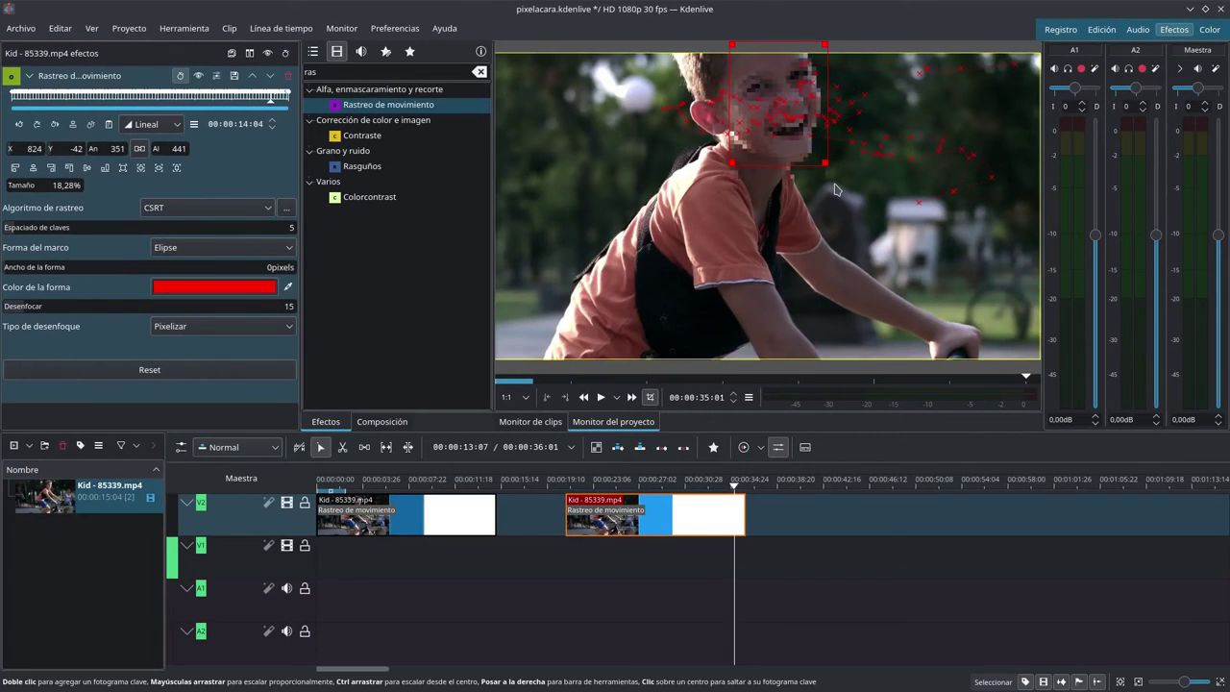
At effect time 00:00:14:01, realign the tracking frame over the face and enlarge it to about 380 × 448
key("Left")
key("Left")
key("Left")
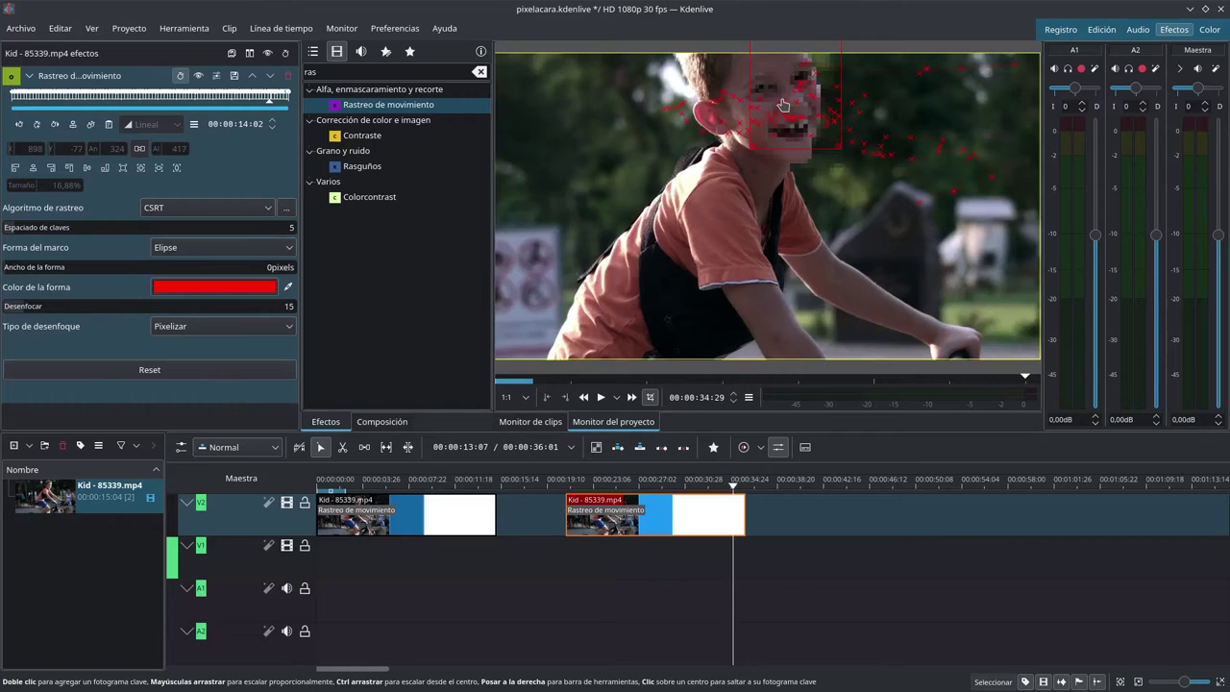
left_click_drag(809, 79, 775, 102)
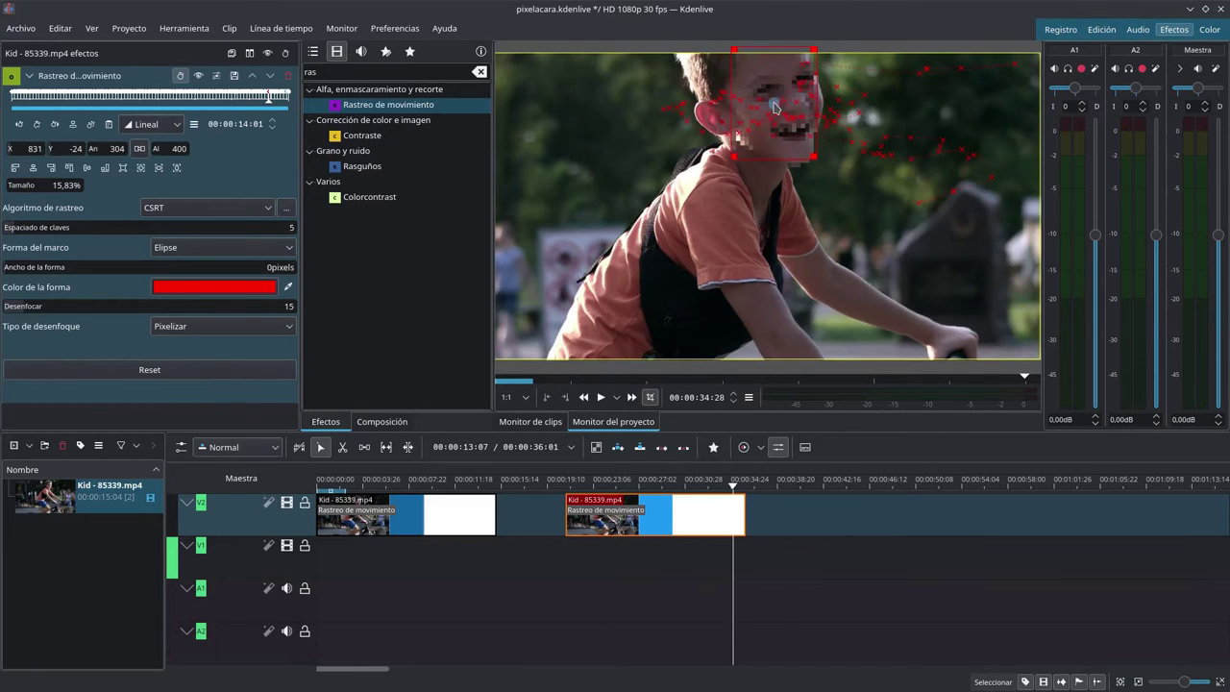
left_click_drag(816, 157, 834, 171)
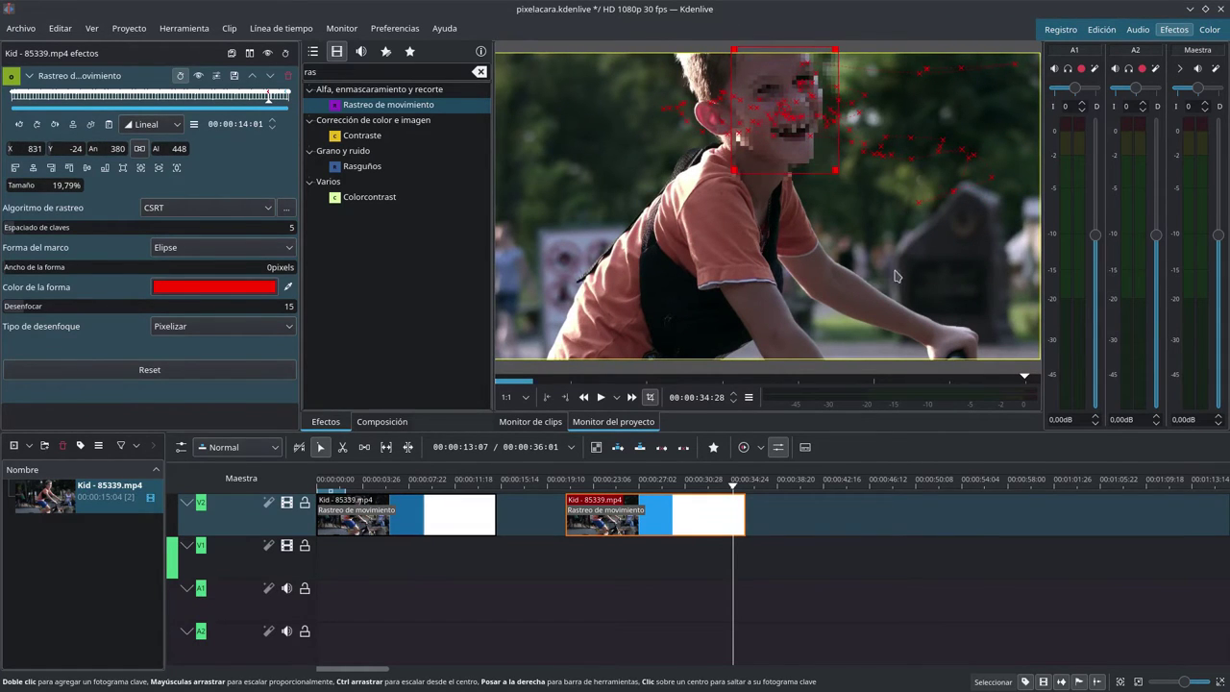
At effect time 00:00:13:29, move the tracking frame back over the boy's face and enlarge it past his chin
key("Left")
key("Left")
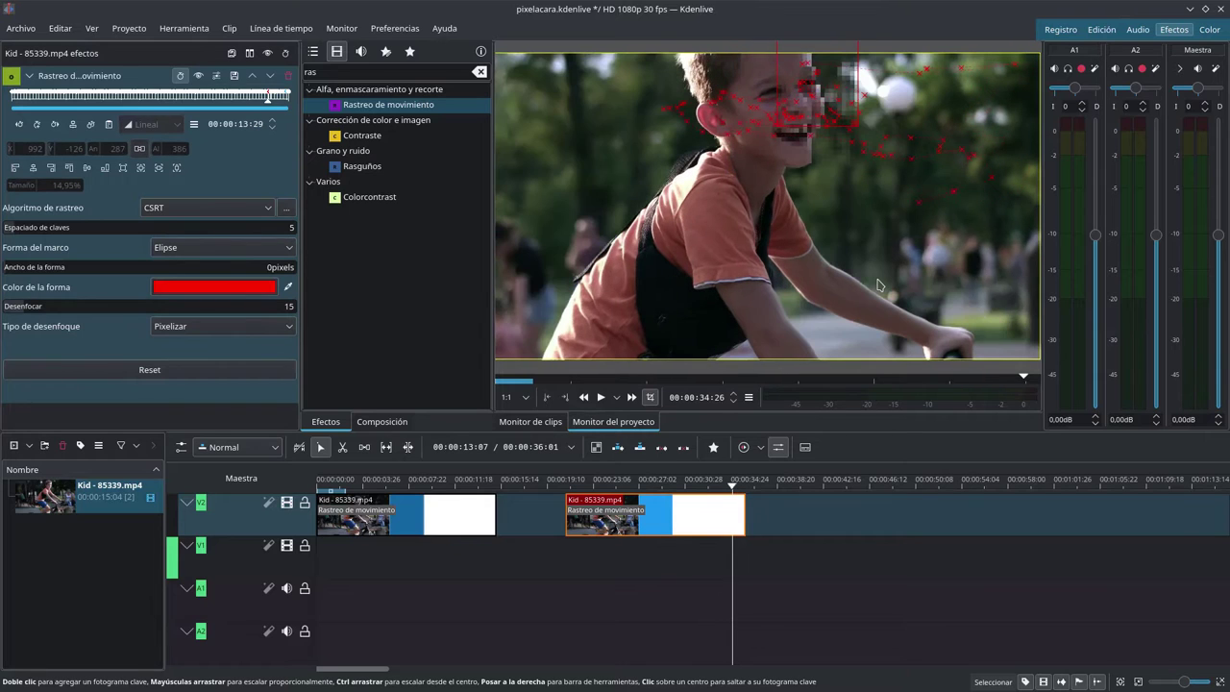
left_click_drag(817, 88, 756, 120)
left_click_drag(807, 154, 838, 173)
Step back to about effect time 00:00:13:26 and realign the tracking frame over the boy's face
key("Left")
key("Left")
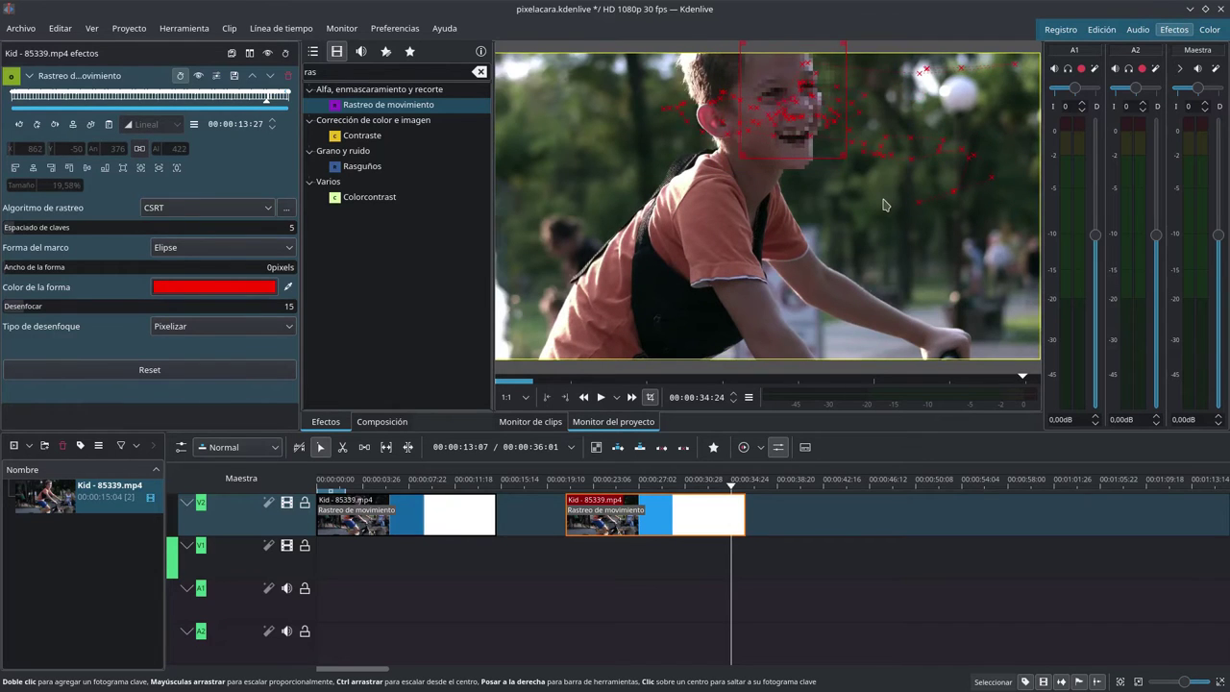
key("Left")
left_click_drag(809, 94, 776, 112)
key("Left")
key("Left")
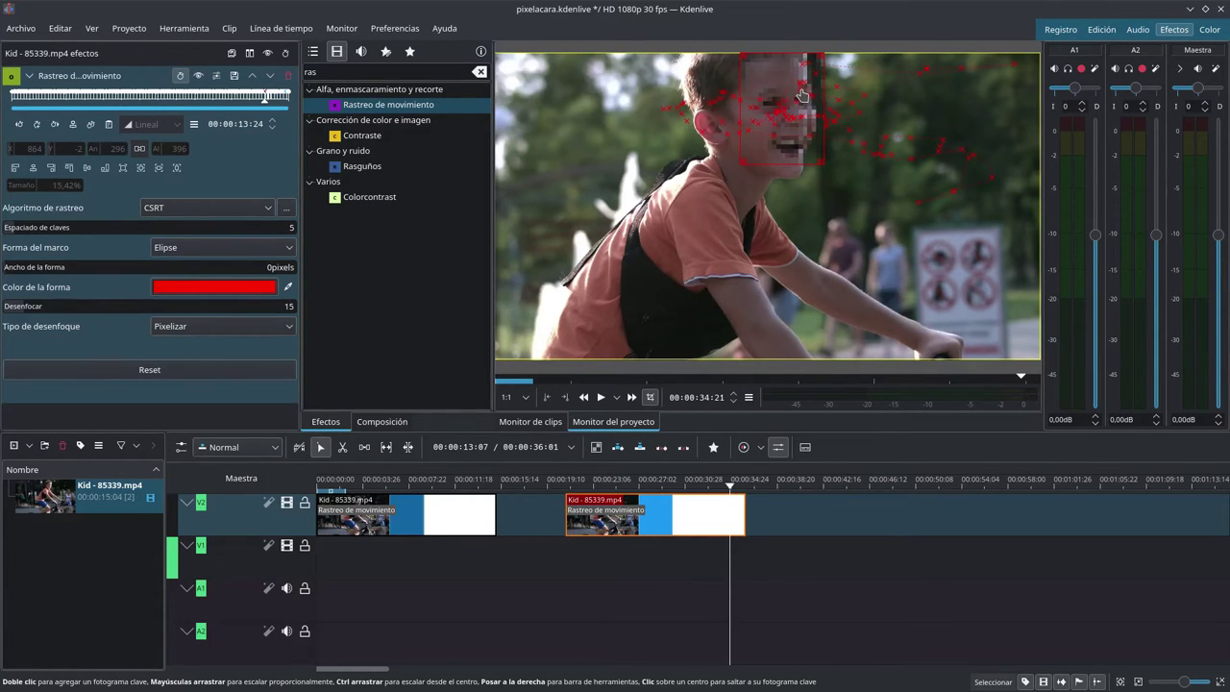
left_click(786, 99)
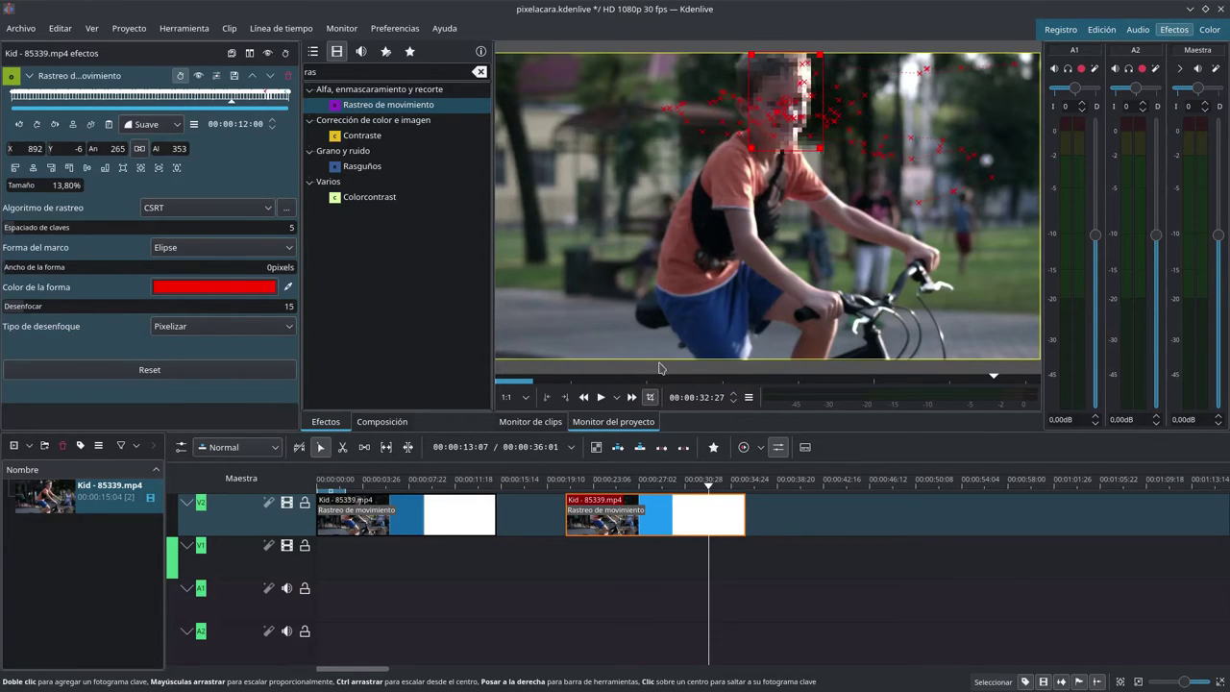
Play the clip through to its end and set the blur amount to 33
key("Left")
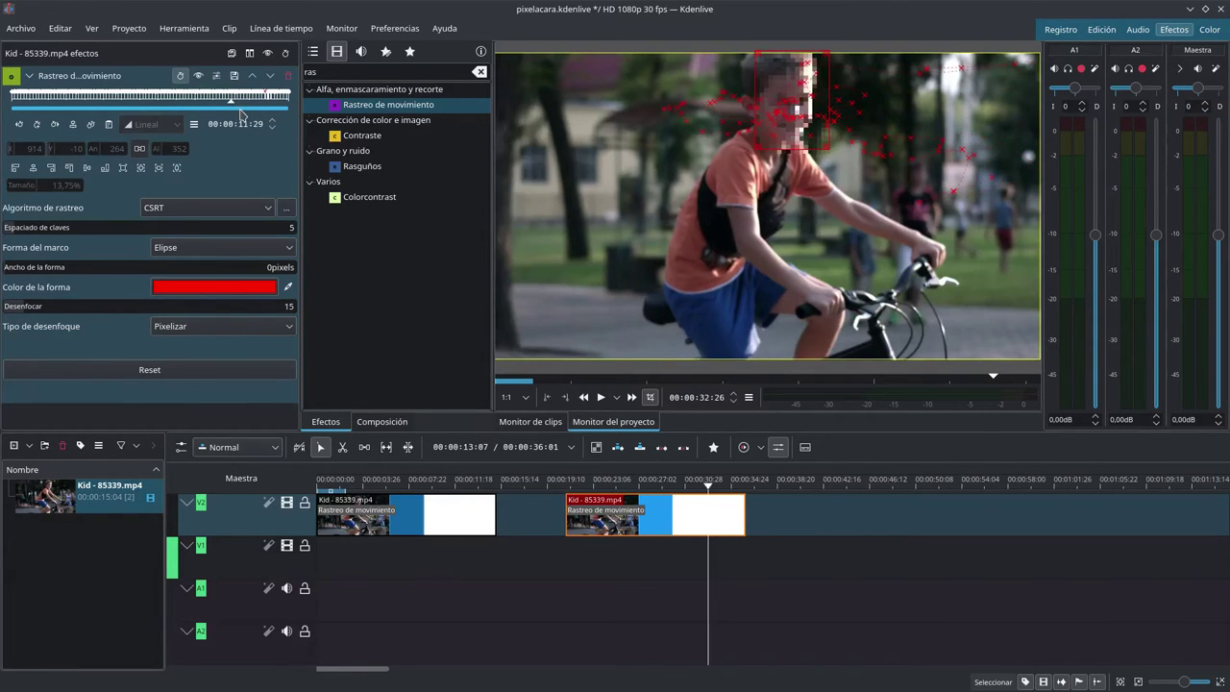
key("space")
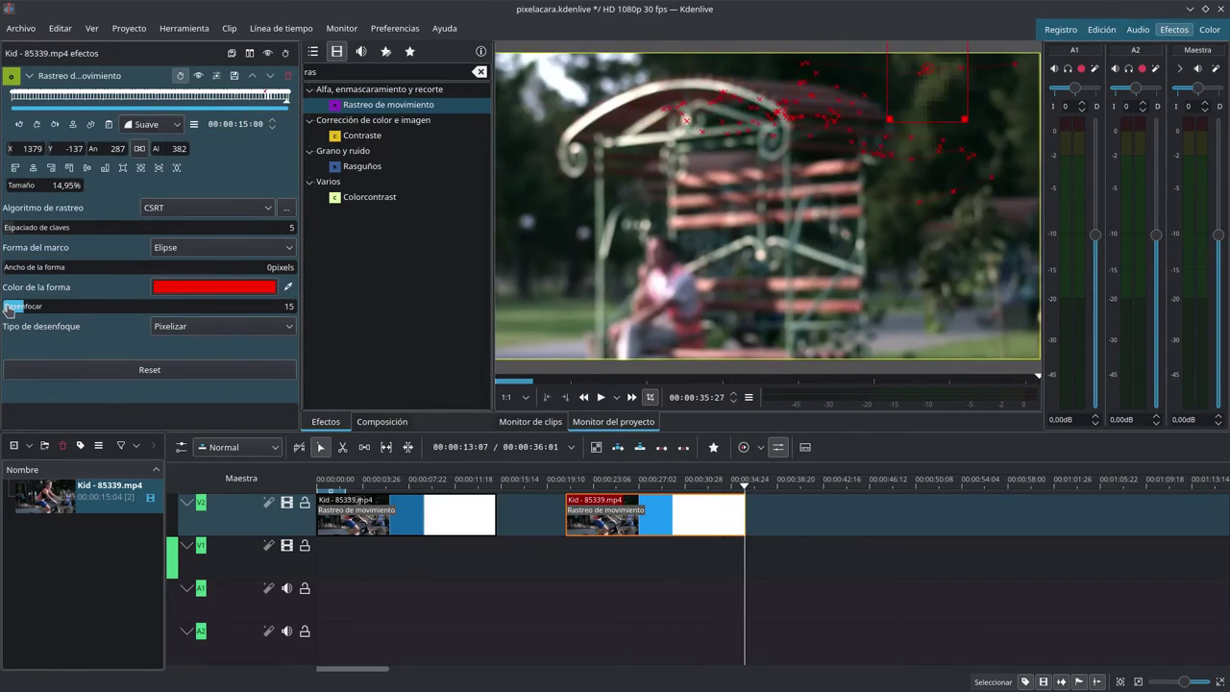
left_click_drag(36, 307, 57, 307)
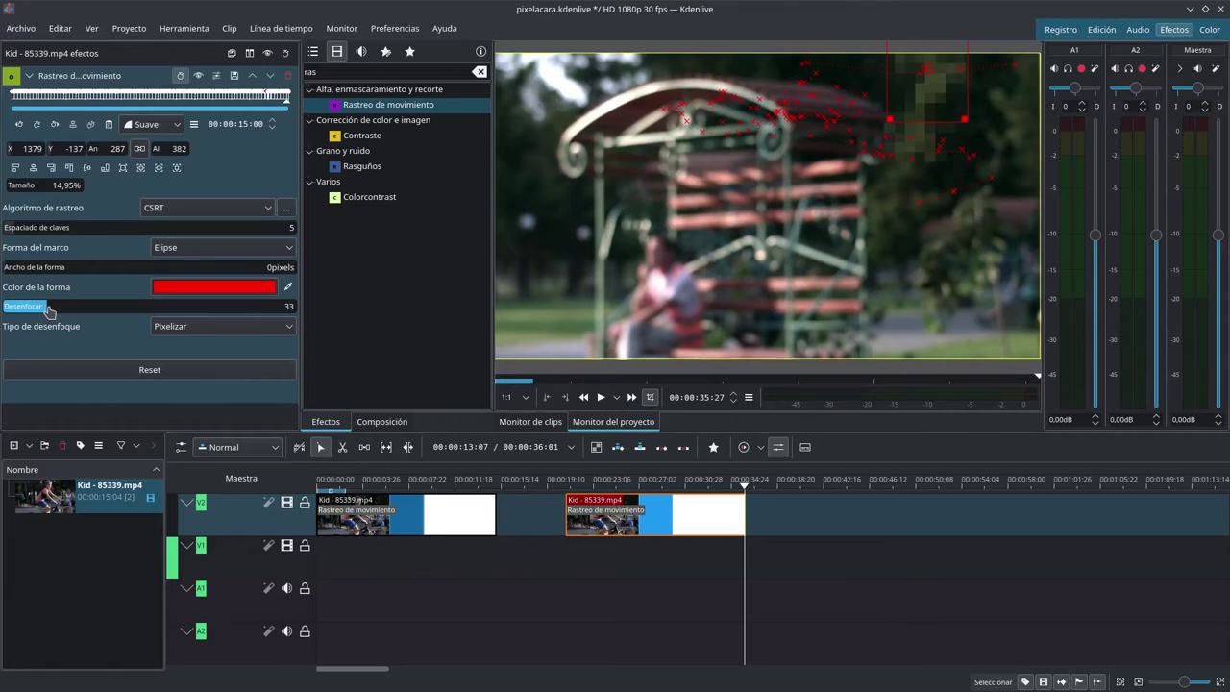
Play the second clip from its start to about effect time 00:00:13:21 to check the pixelation over the face
left_click(566, 485)
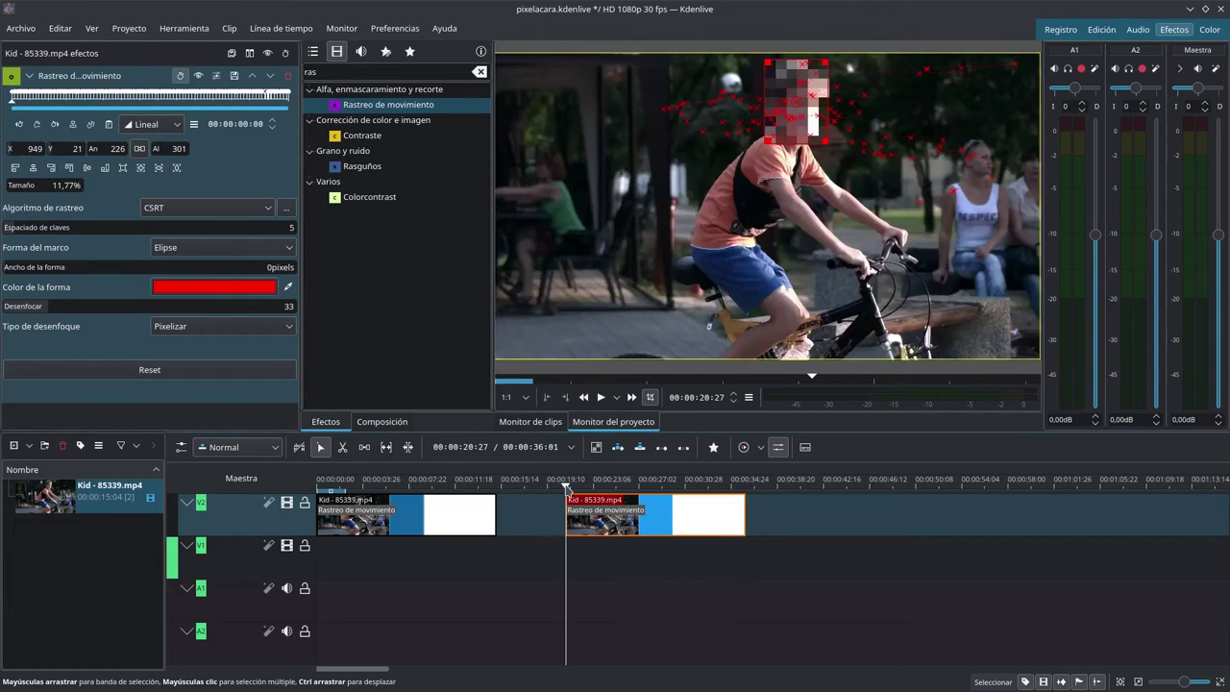
key("space")
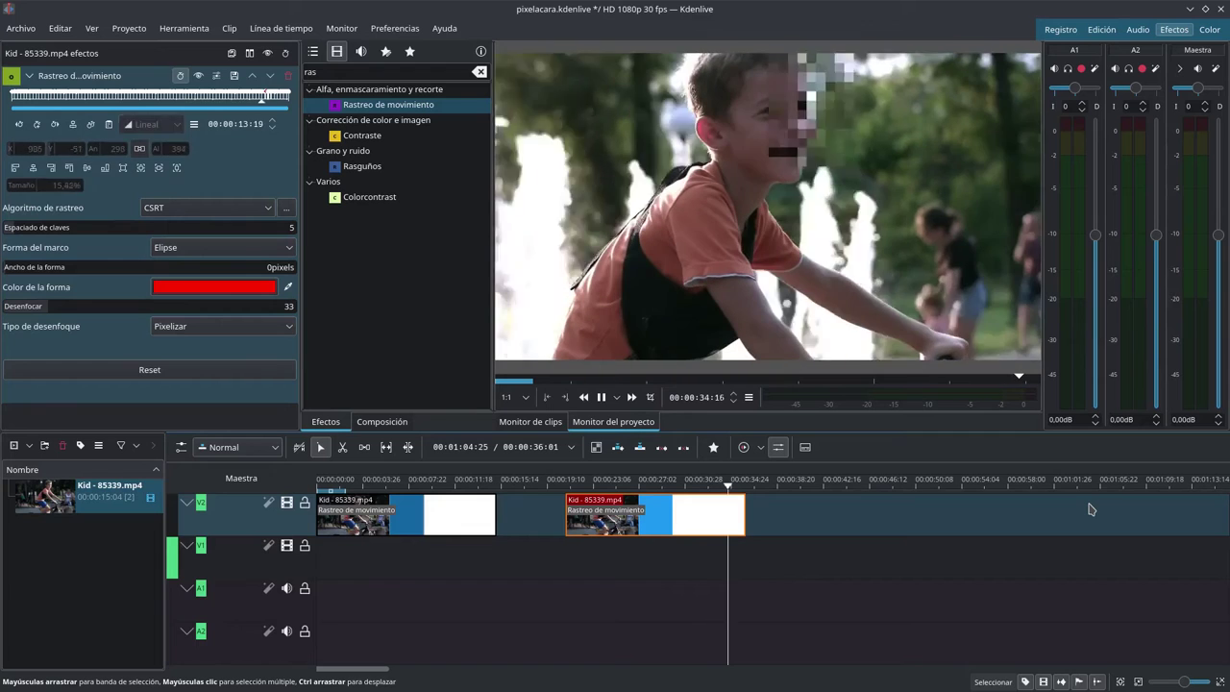
key("space")
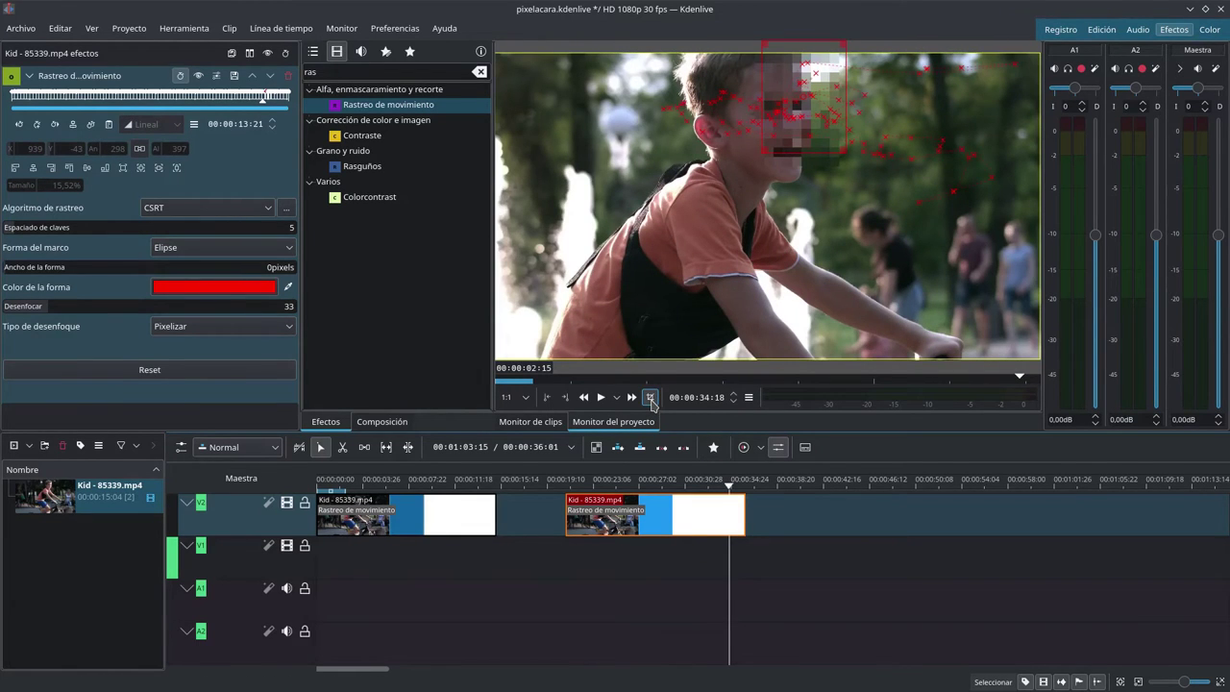
At effect time 00:00:12:06, move the tracking frame over the boy's face to X 865, Y -31
scroll(692, 347, "up", 9)
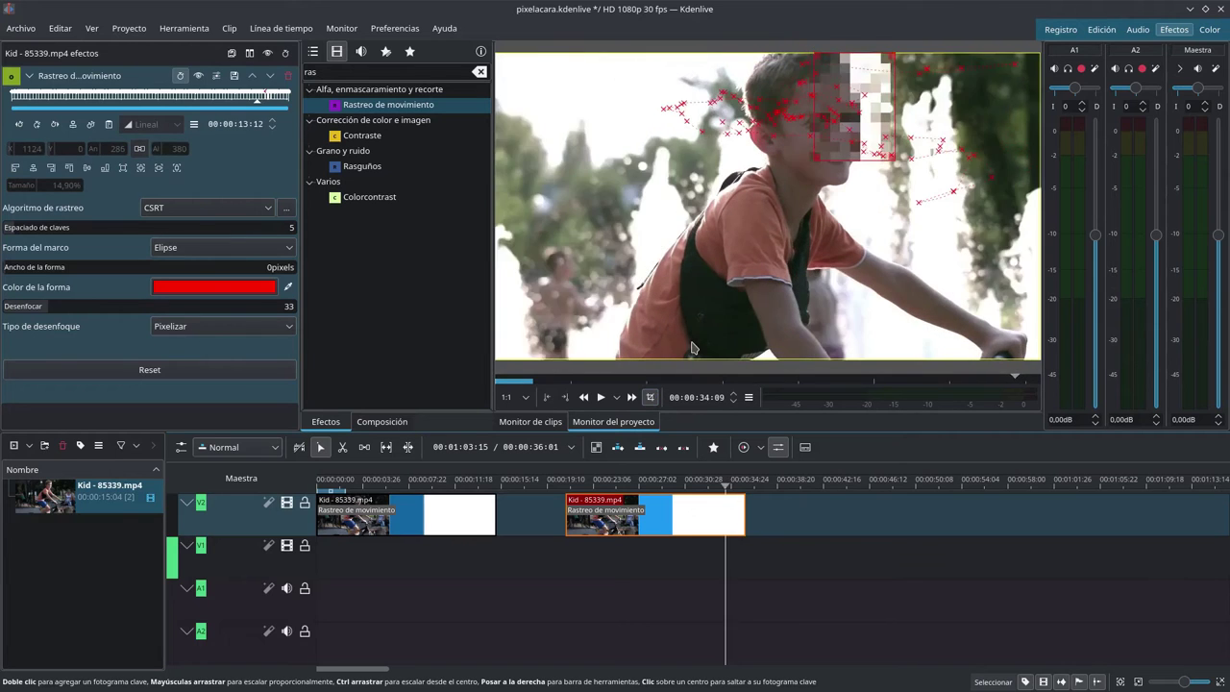
scroll(692, 348, "up", 8)
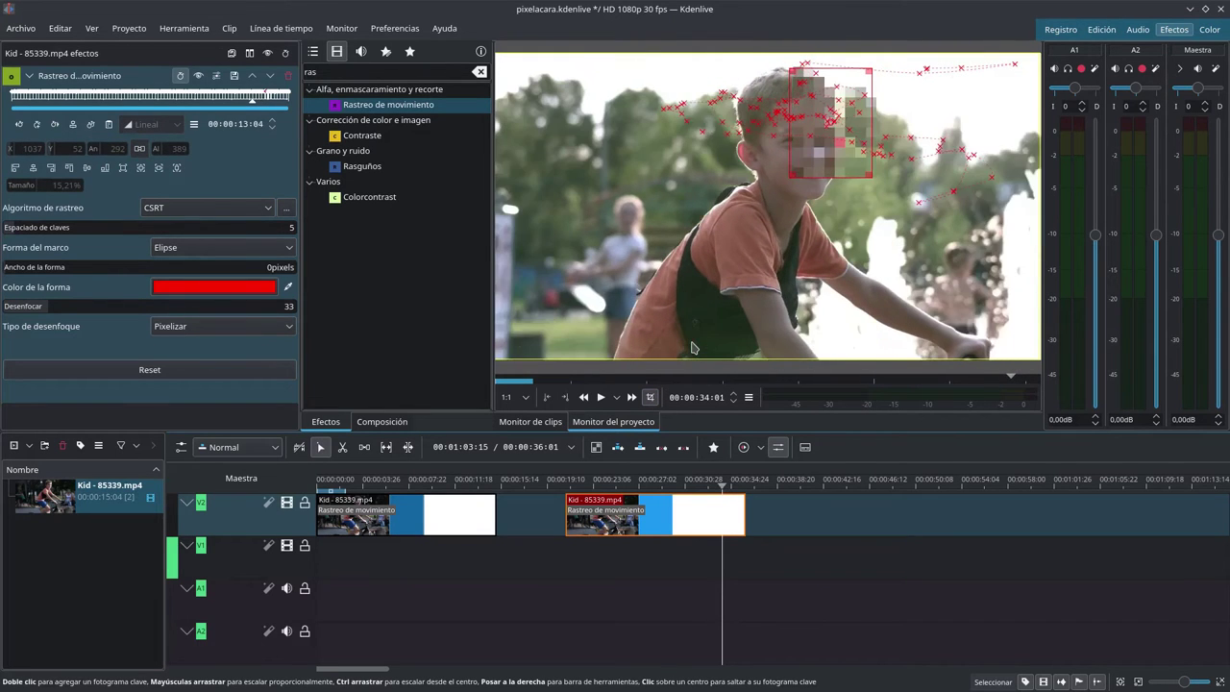
scroll(850, 113, "up", 9)
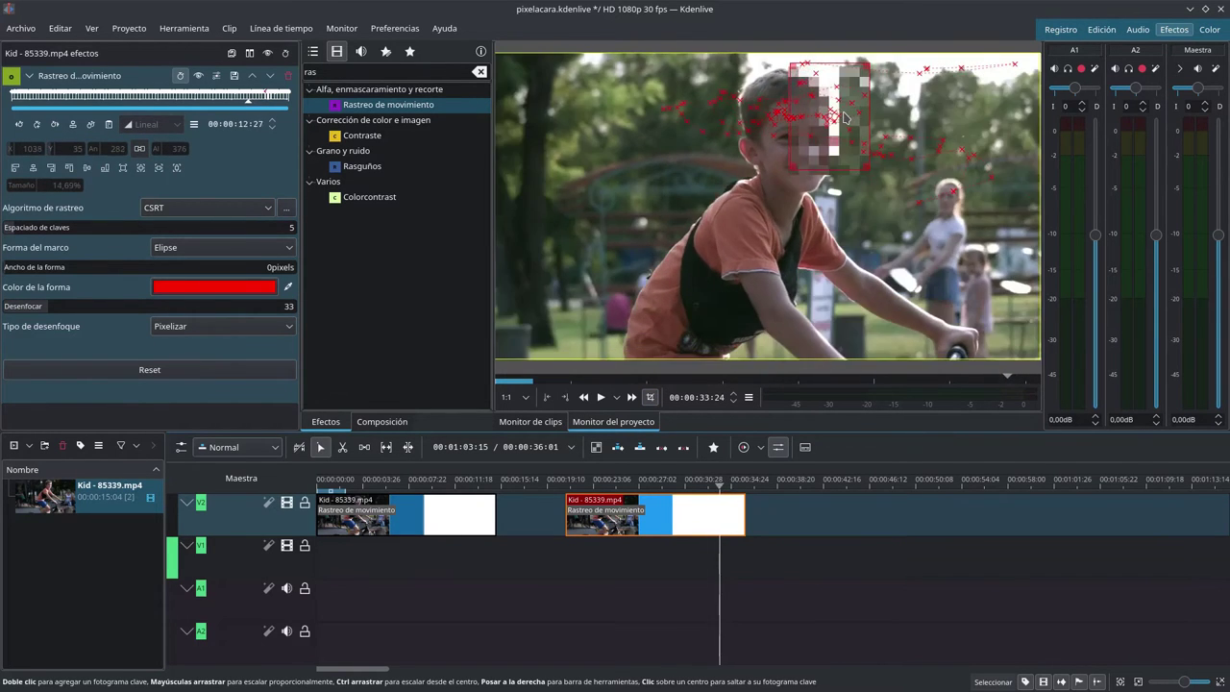
scroll(844, 116, "up", 8)
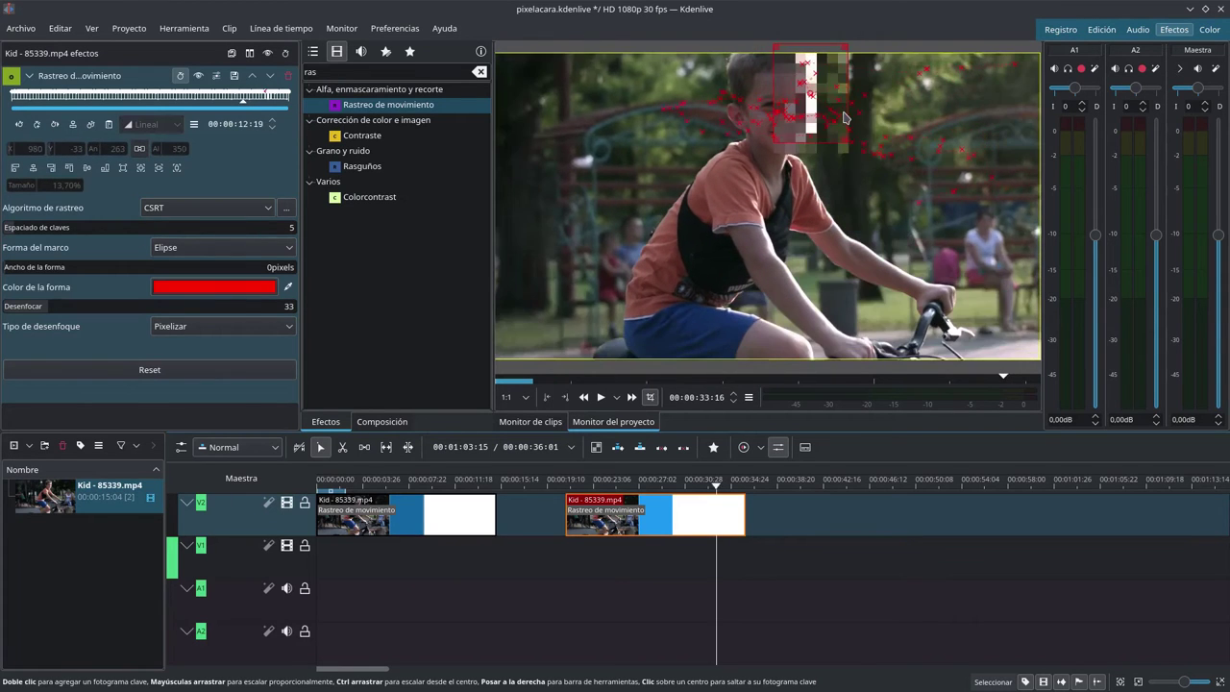
scroll(844, 116, "up", 5)
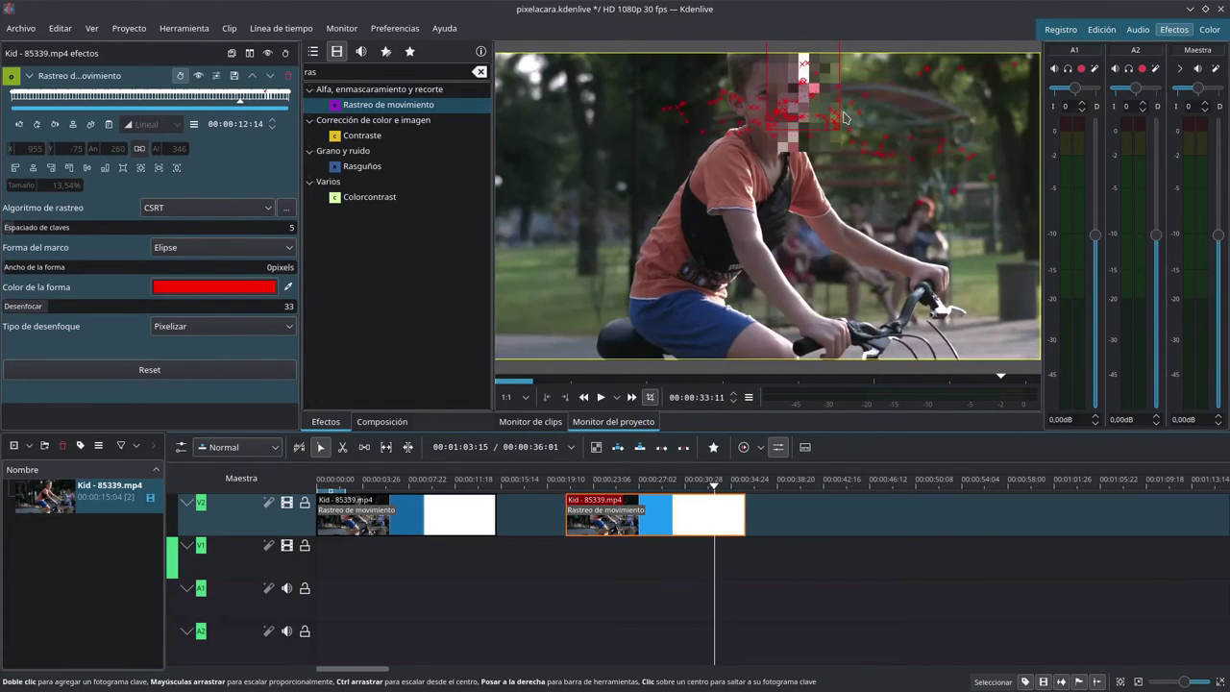
scroll(843, 116, "up", 10)
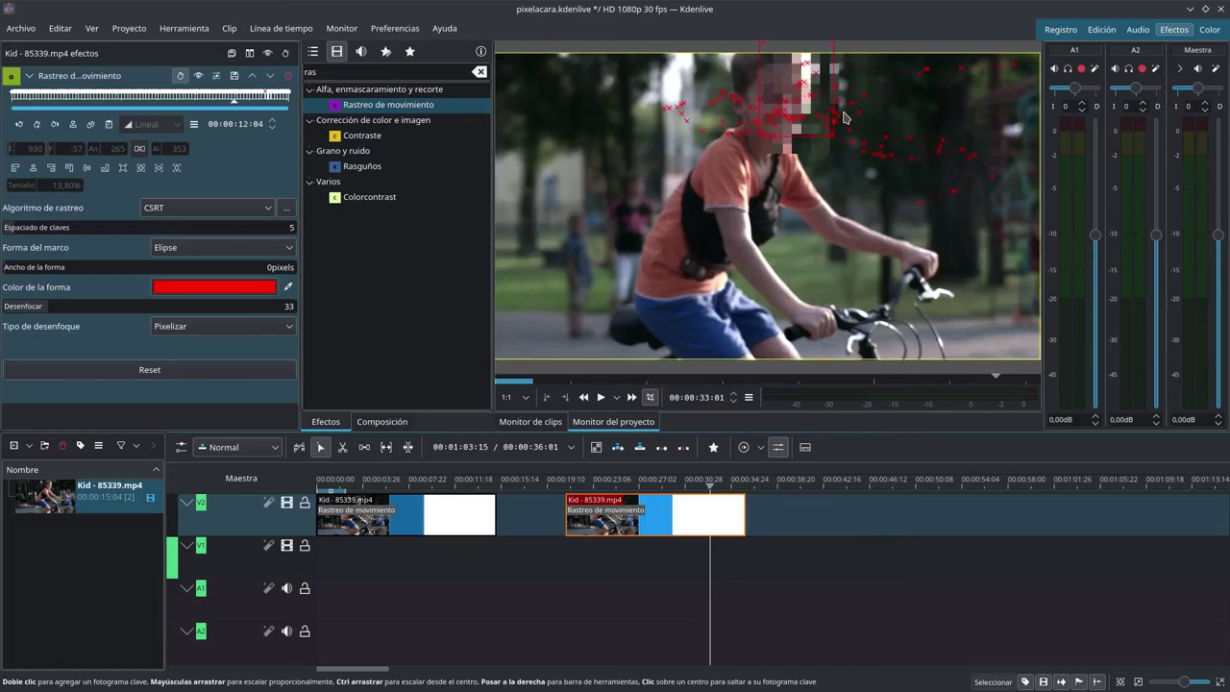
scroll(843, 116, "down", 4)
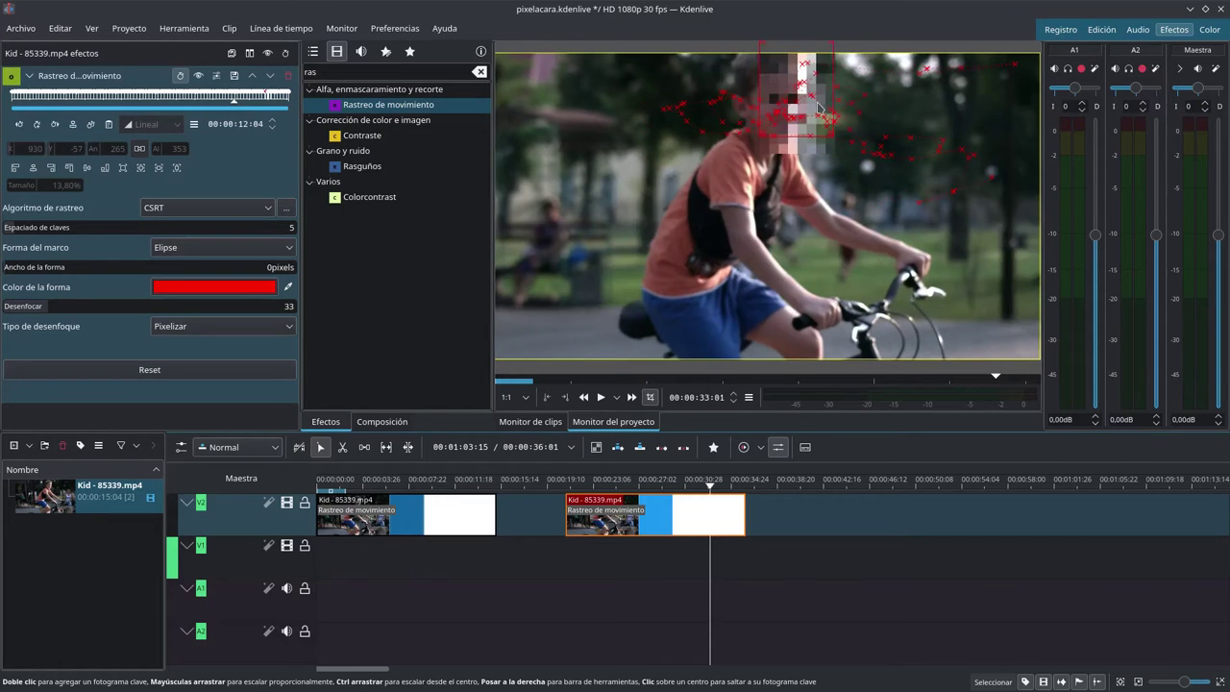
left_click_drag(803, 84, 787, 92)
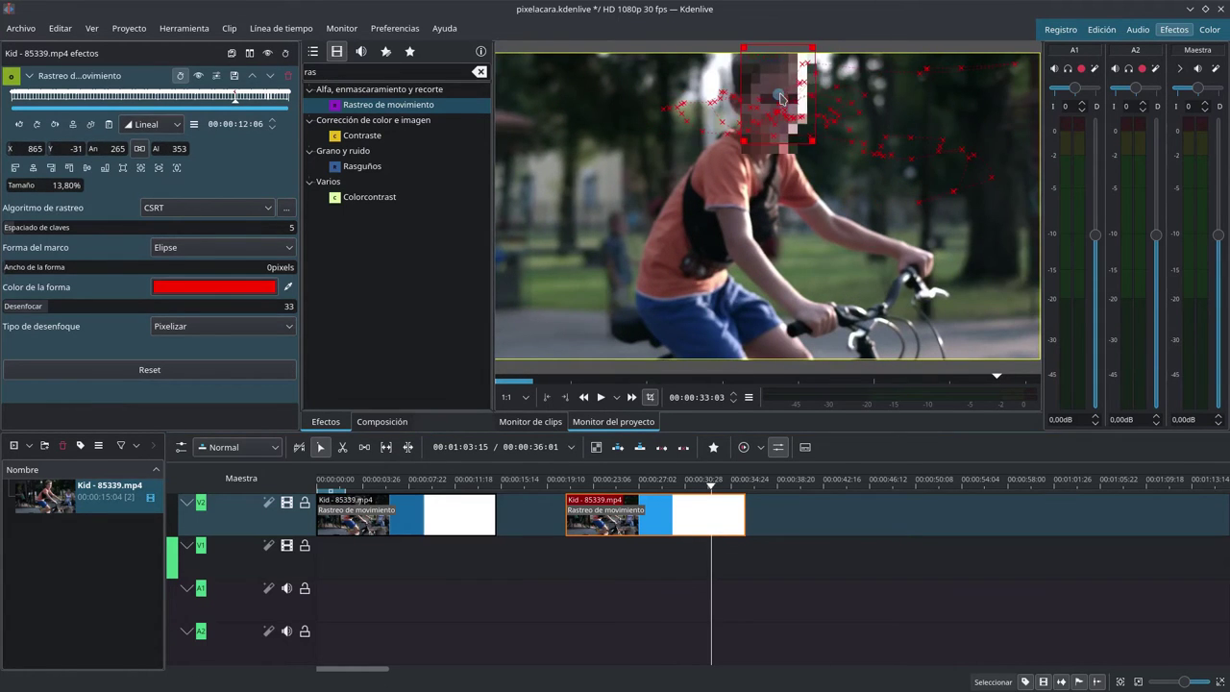
Reposition the tracking frame over the face at effect times 00:00:12:09, 00:00:12:13 and 00:00:12:16
scroll(783, 96, "down", 3)
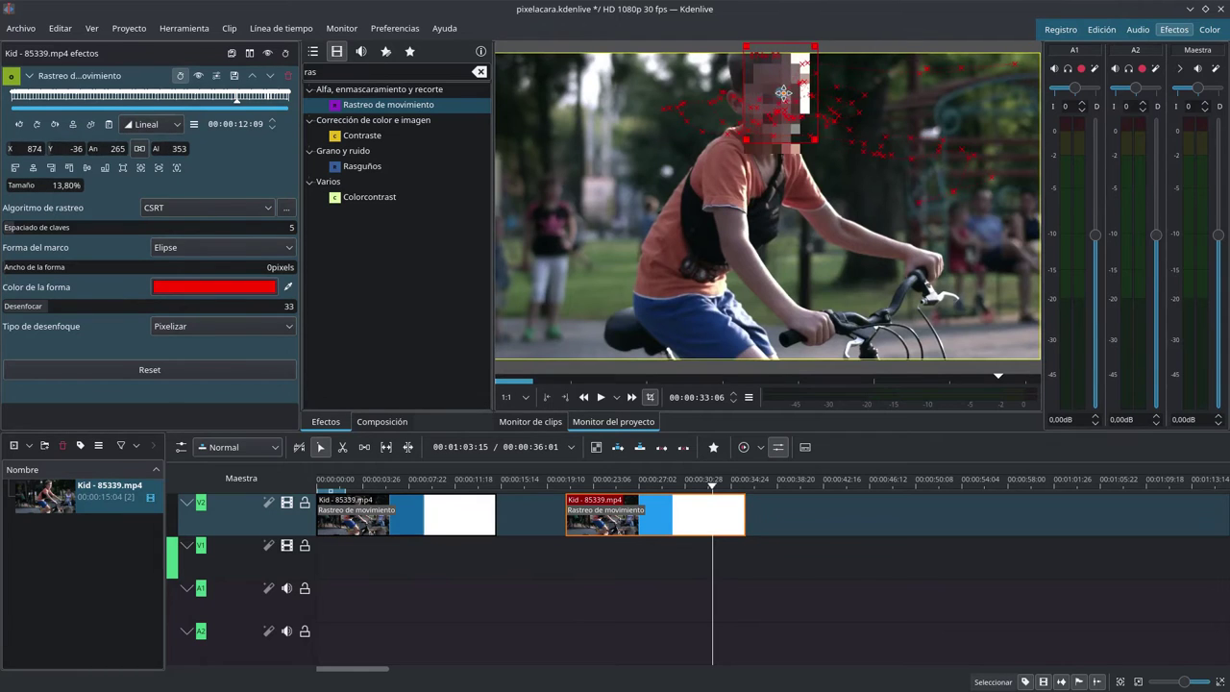
scroll(780, 93, "down", 4)
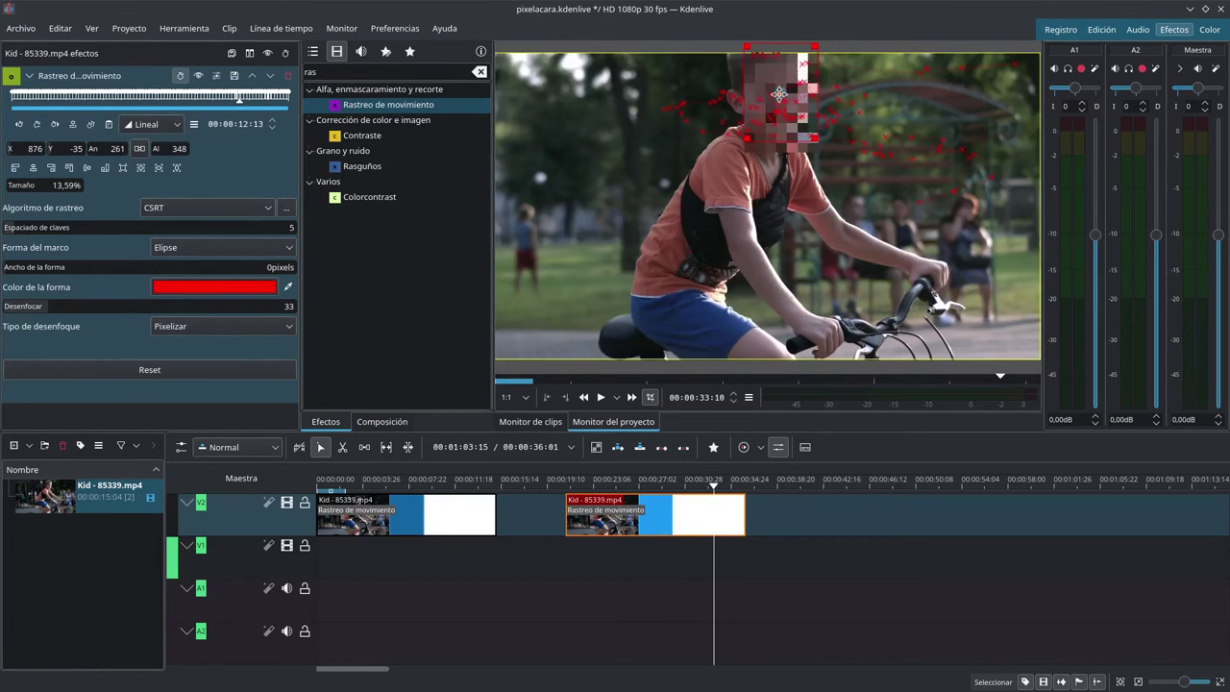
scroll(780, 93, "down", 3)
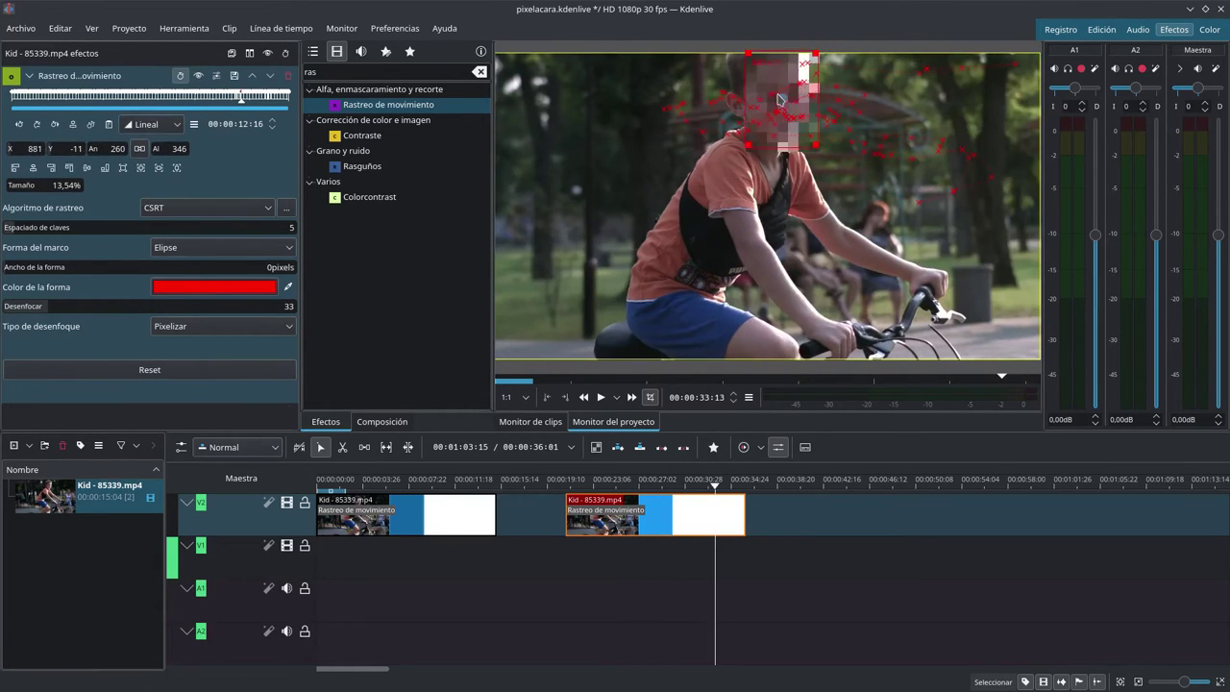
Move the tracking frame to X 950, Y 59 at effect time 00:00:12:24 and to X 950, Y 111 at 00:00:12:27
scroll(801, 97, "down", 1)
scroll(809, 91, "down", 1)
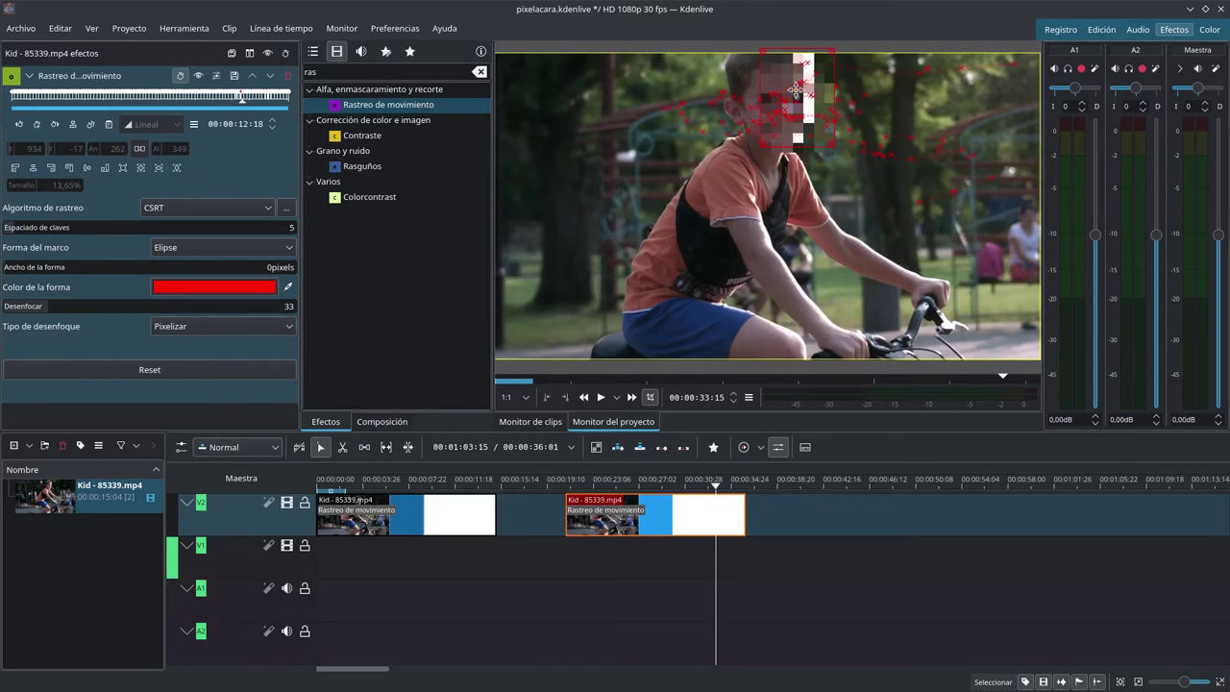
scroll(782, 103, "down", 3)
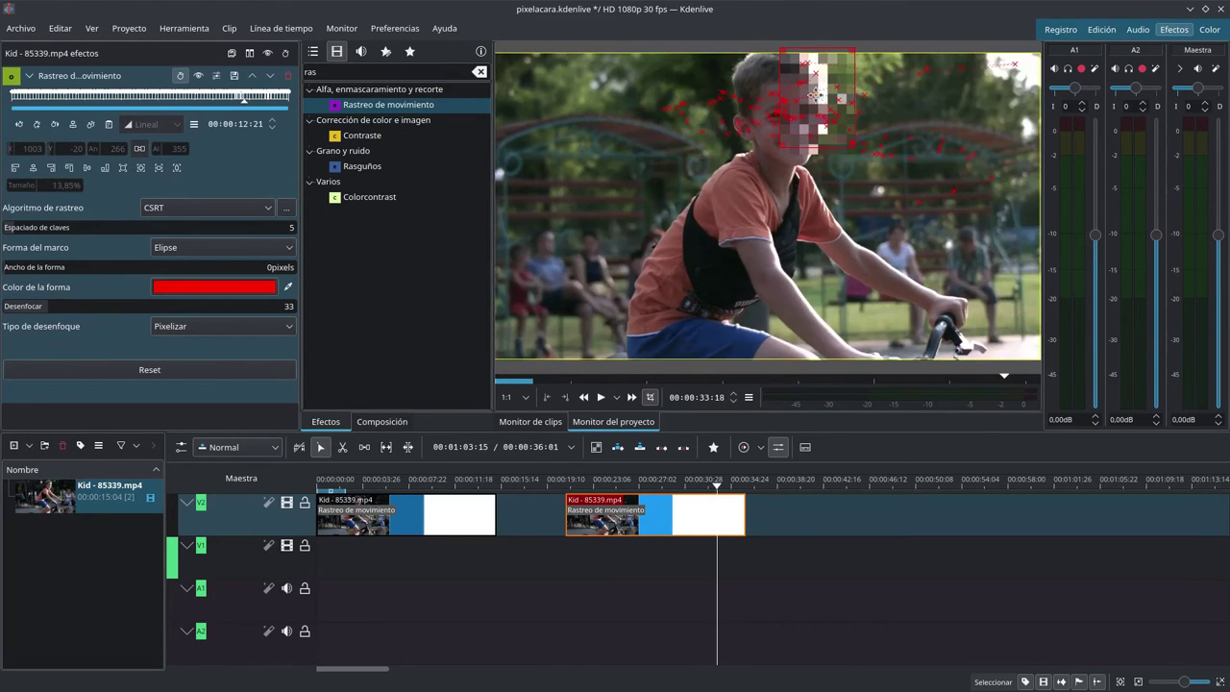
scroll(789, 108, "down", 3)
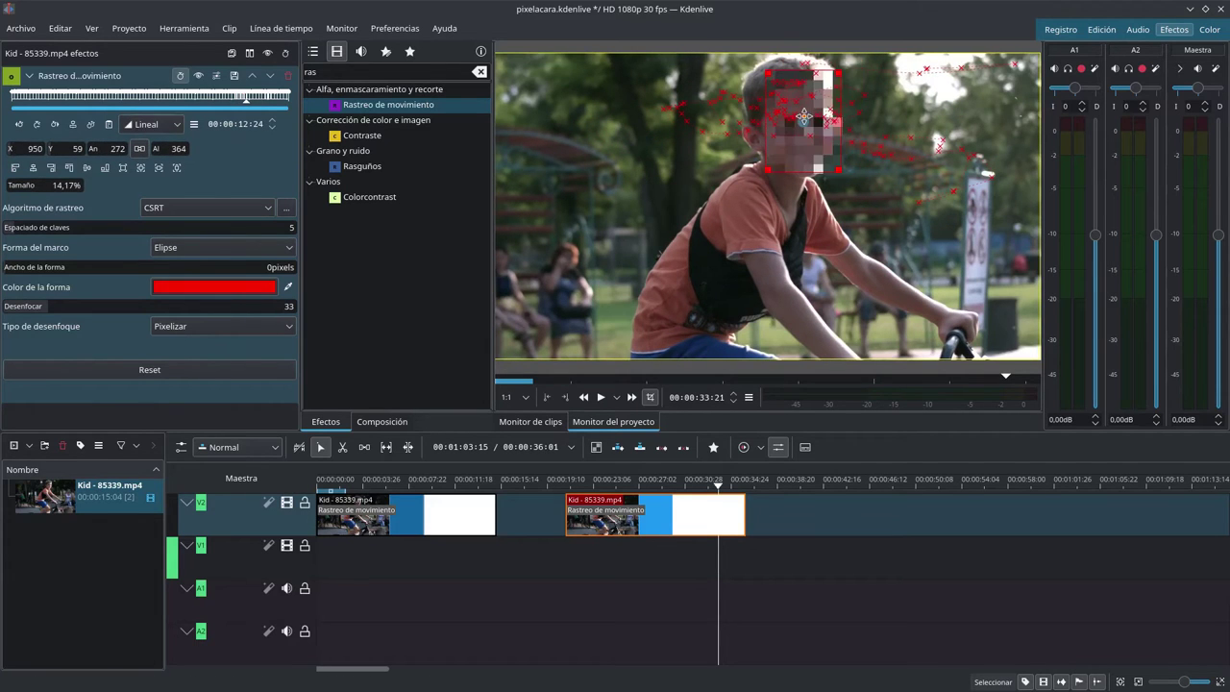
scroll(821, 110, "down", 3)
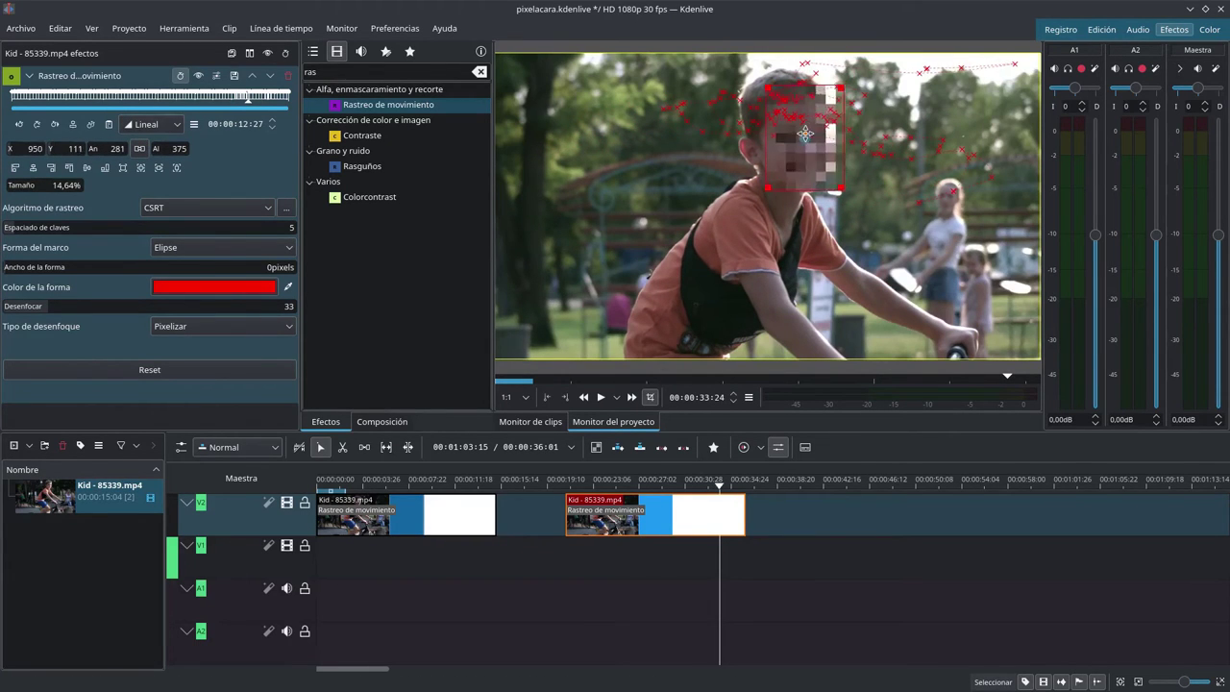
At effect time 00:00:13:09, move the tracking frame over the boy's face to X 1032, Y 97
scroll(816, 123, "down", 4)
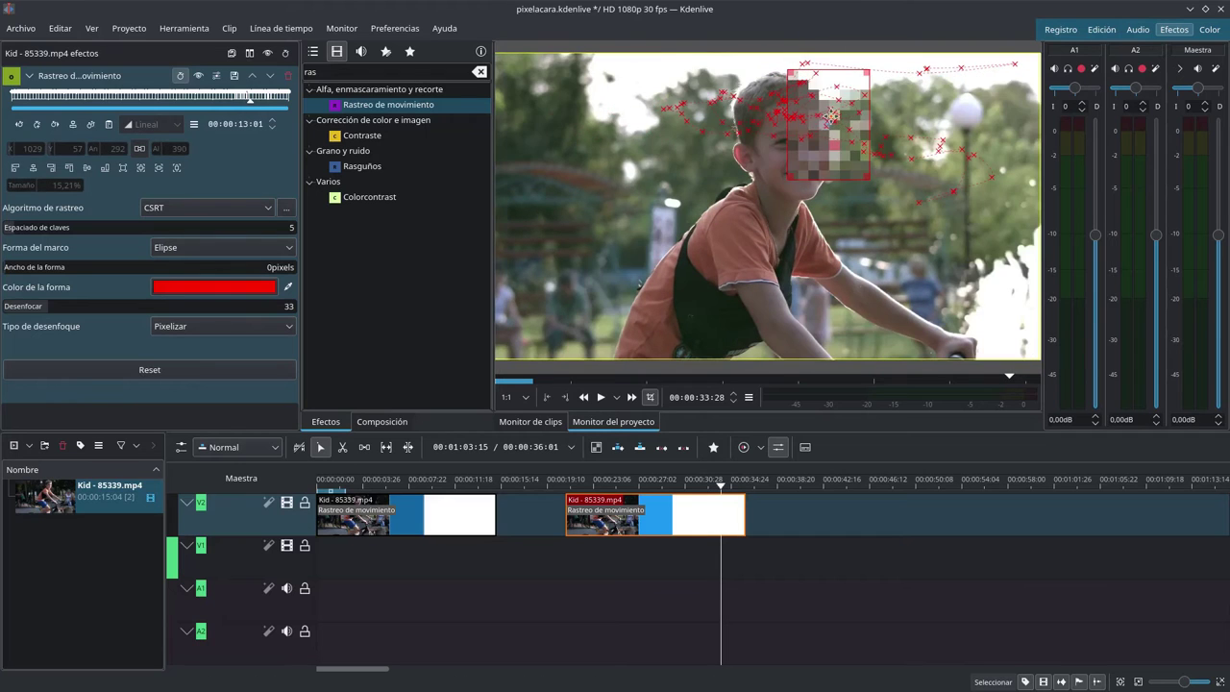
scroll(846, 115, "down", 3)
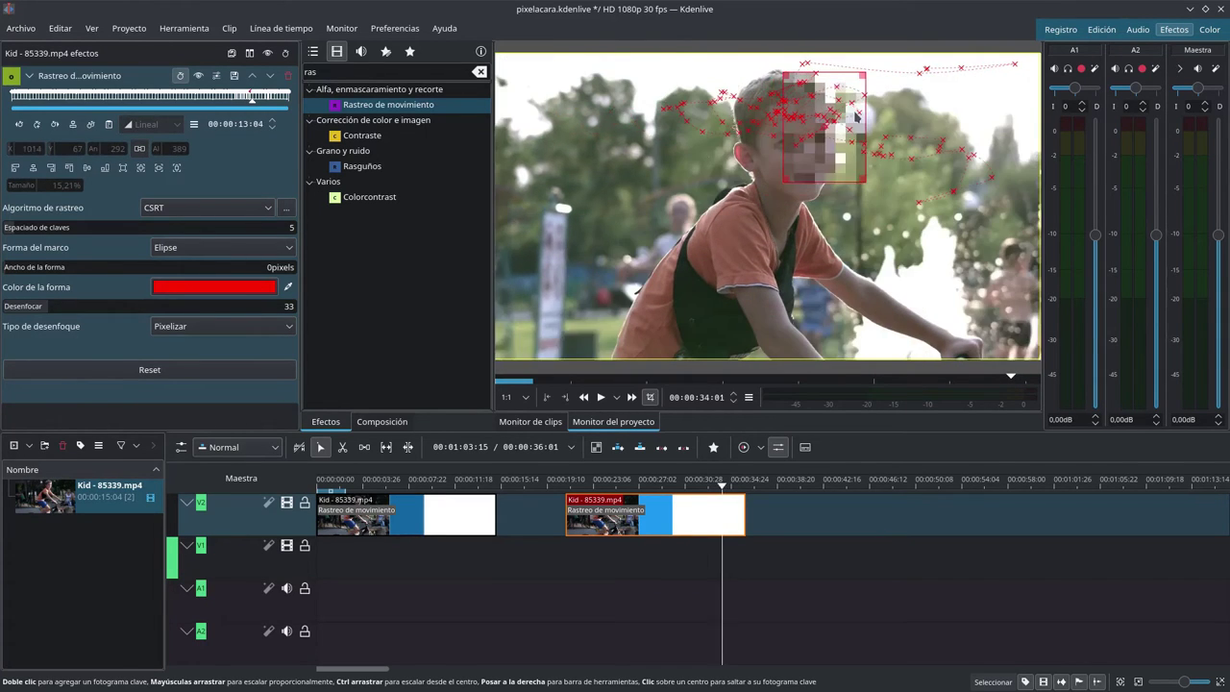
scroll(850, 116, "down", 1)
scroll(817, 135, "down", 4)
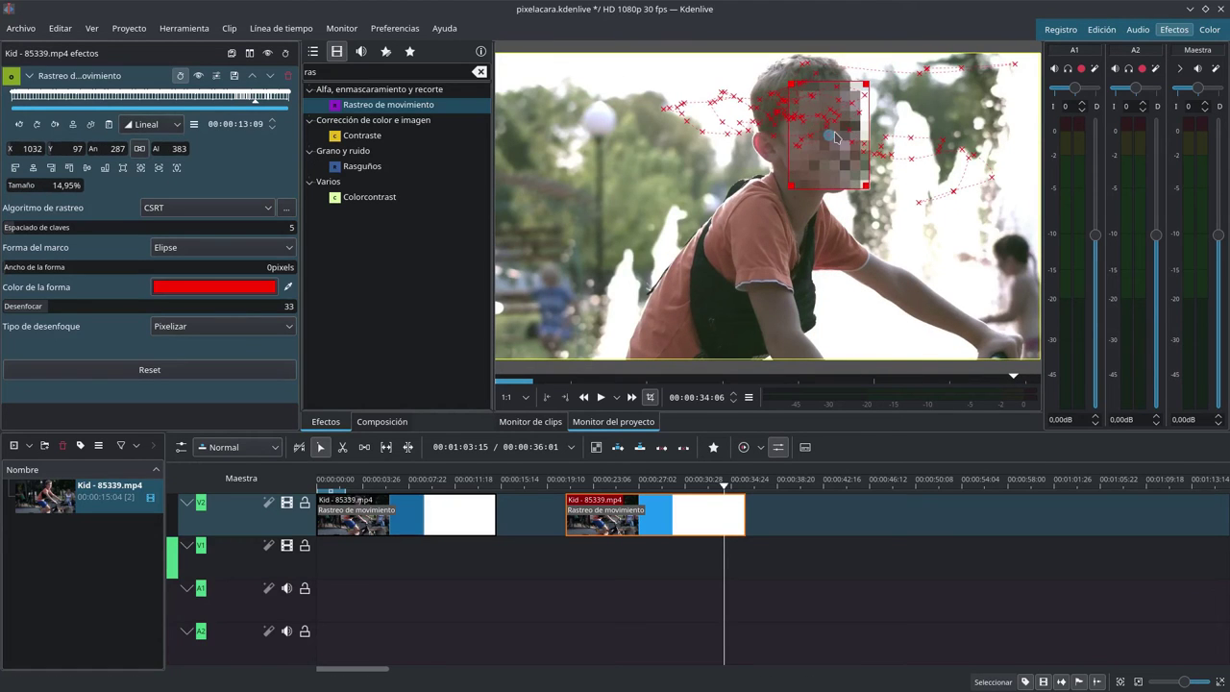
Realign the tracking frame over the face at effect time 00:00:13:12, and at 00:00:13:17 place it at X 926, Y 55
scroll(865, 106, "down", 3)
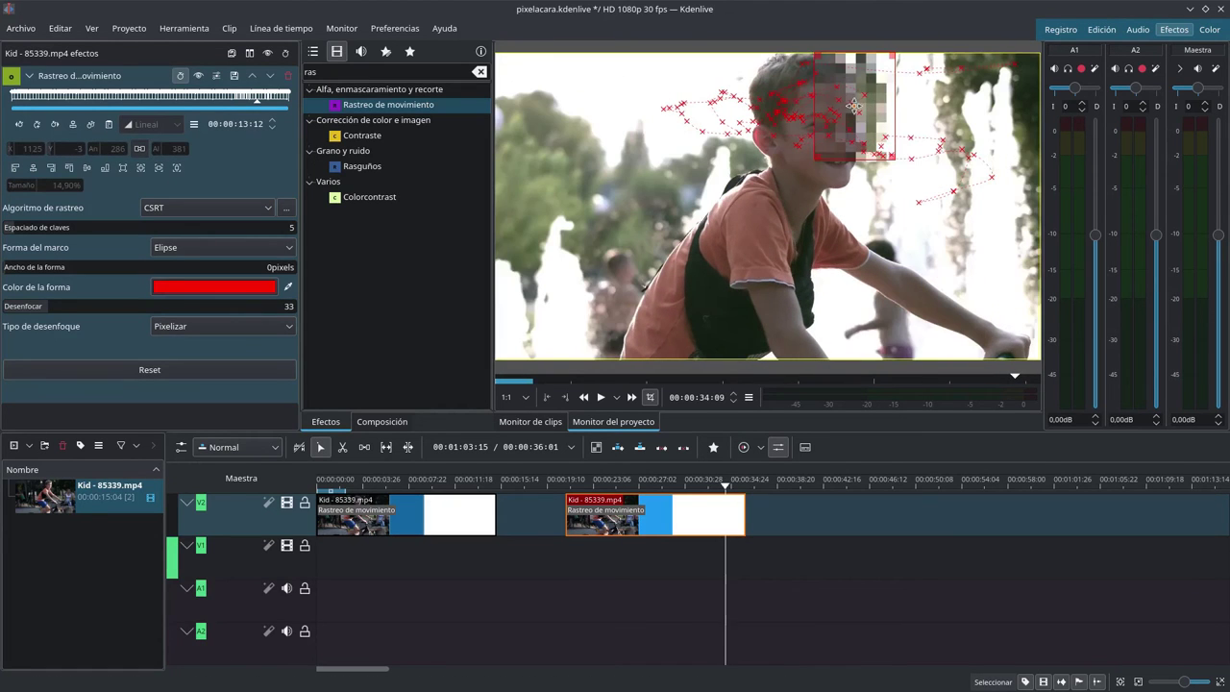
left_click_drag(848, 105, 819, 112)
scroll(824, 132, "down", 2)
scroll(821, 123, "down", 3)
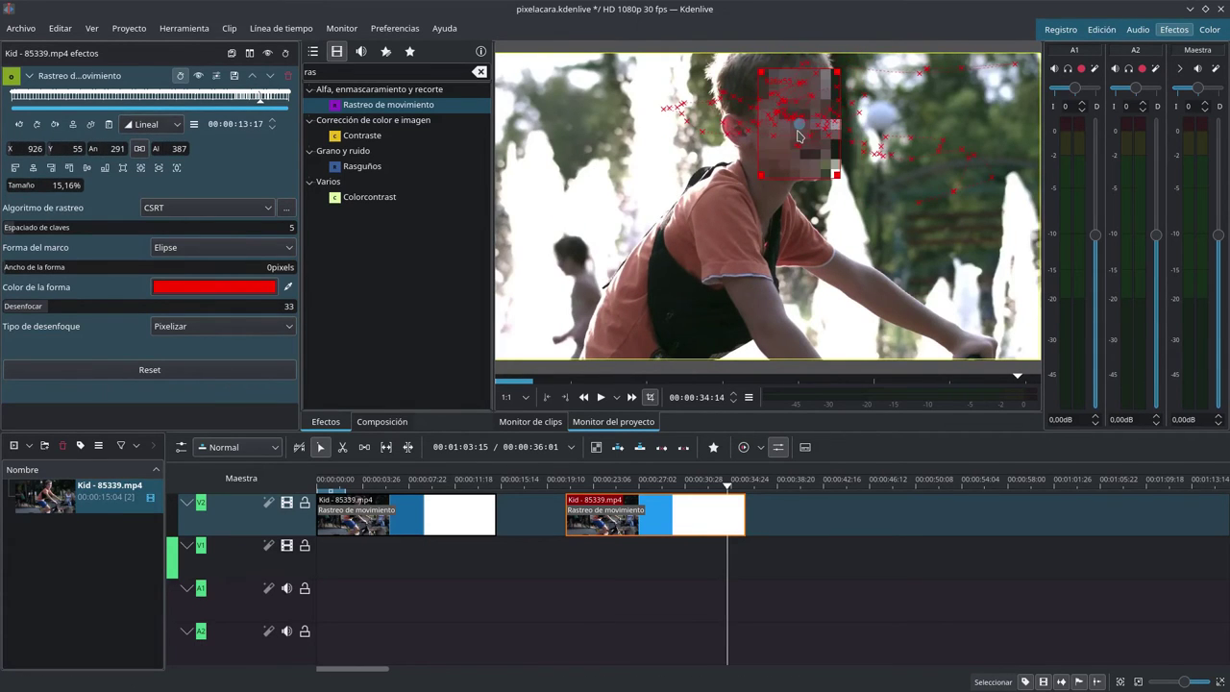
Move the tracking frame back over the face at effect time 00:00:13:20, and to X 853, Y -11 at 00:00:14:00
scroll(796, 135, "down", 3)
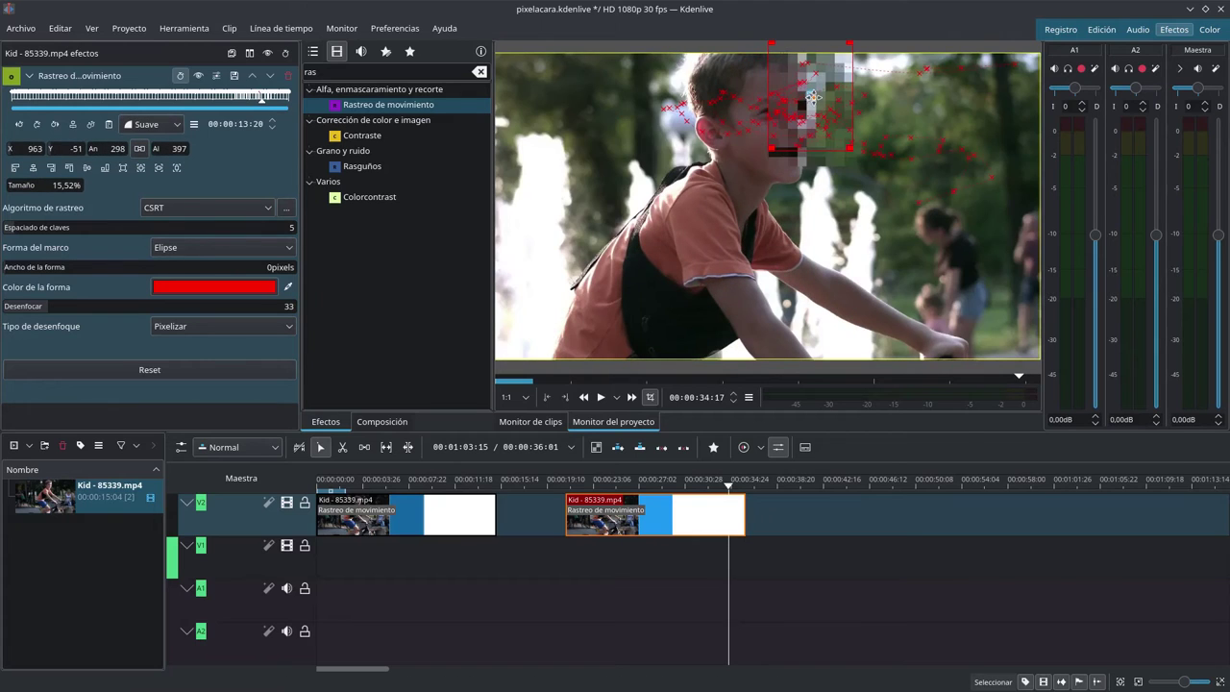
scroll(784, 127, "down", 4)
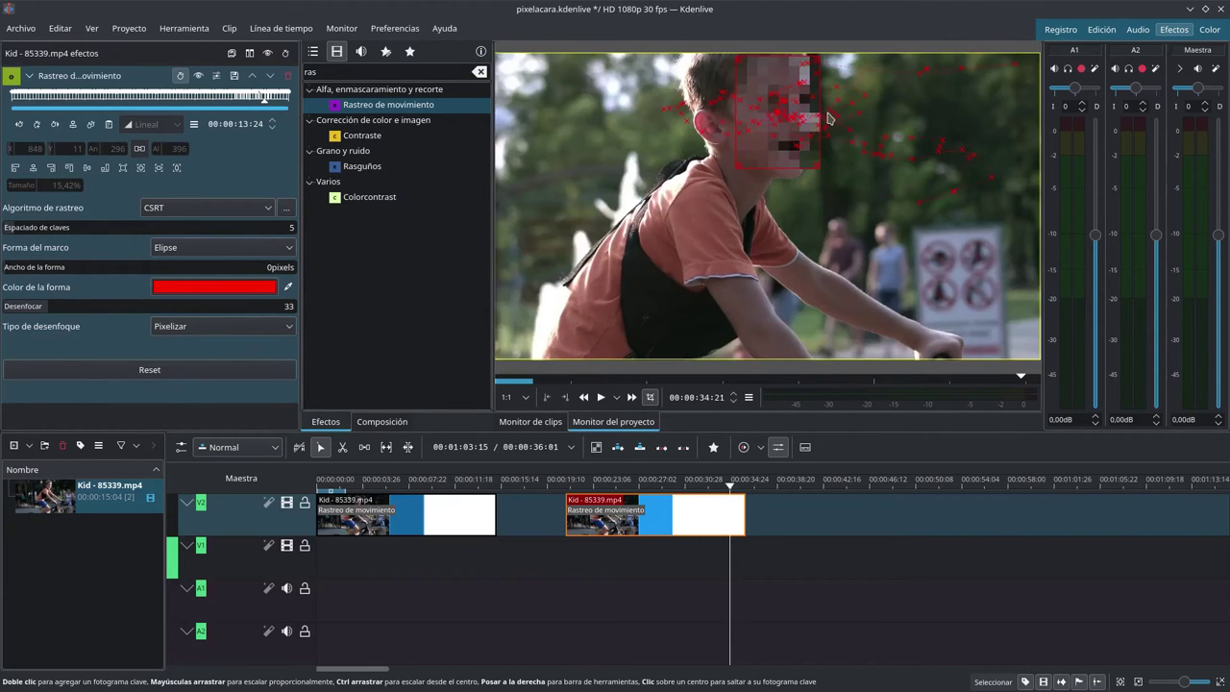
scroll(787, 108, "down", 5)
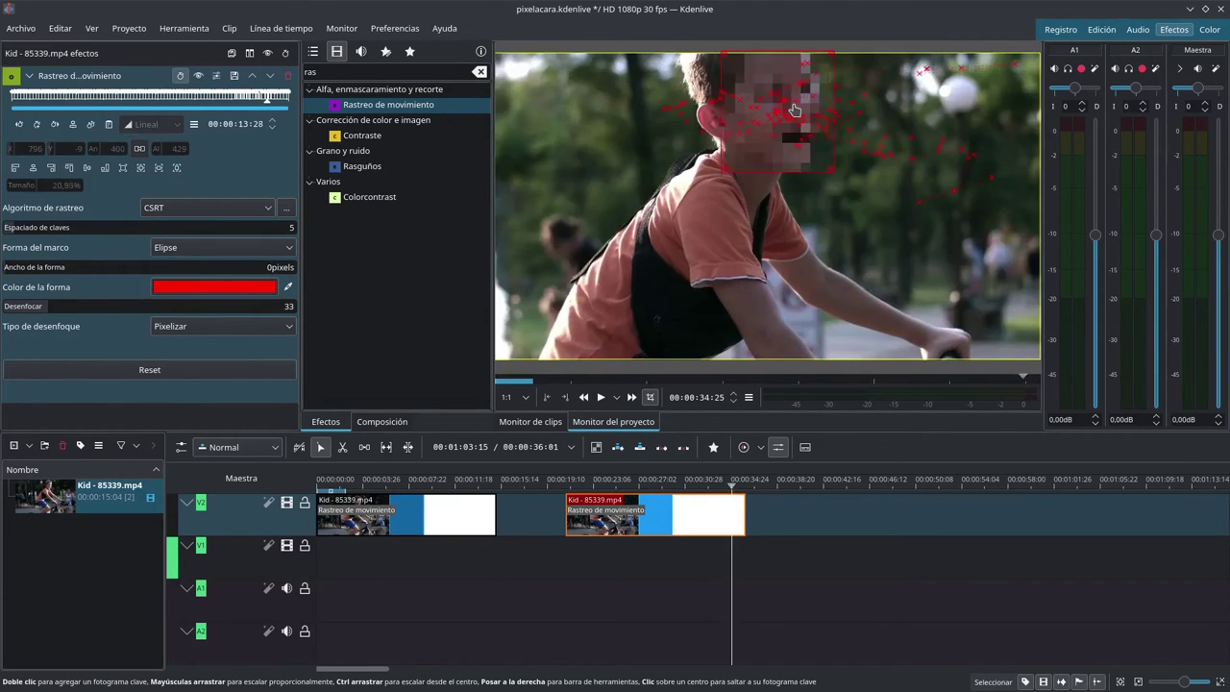
scroll(826, 116, "down", 2)
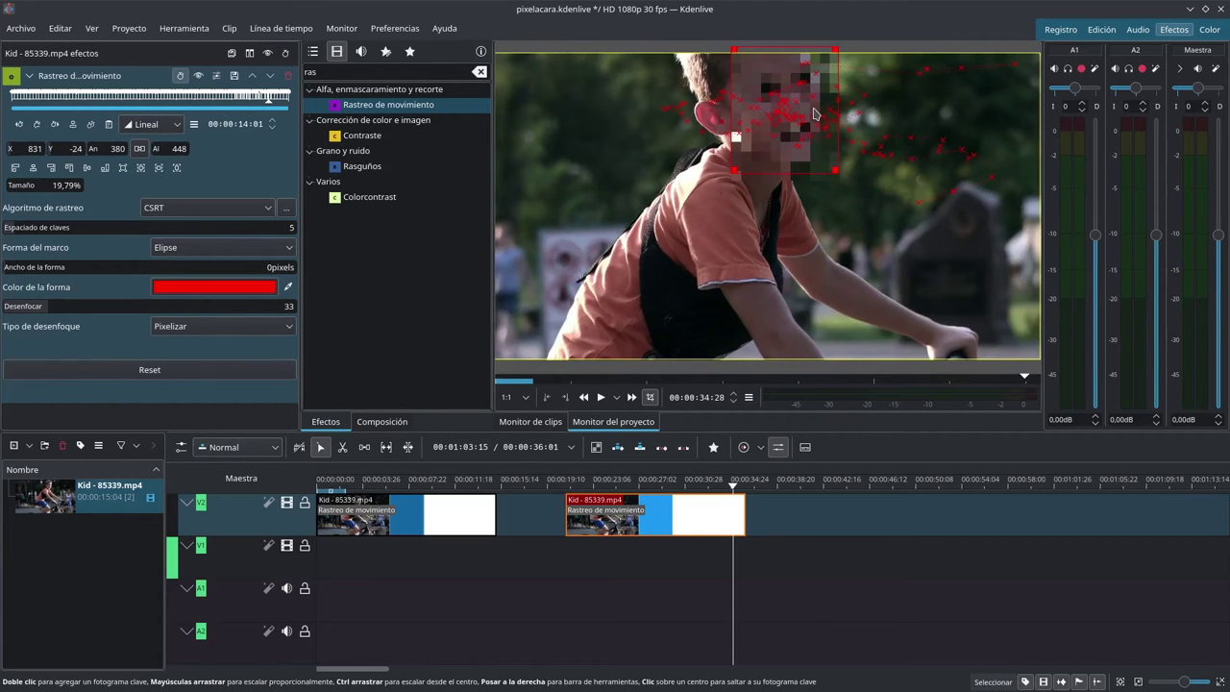
scroll(815, 114, "up", 1)
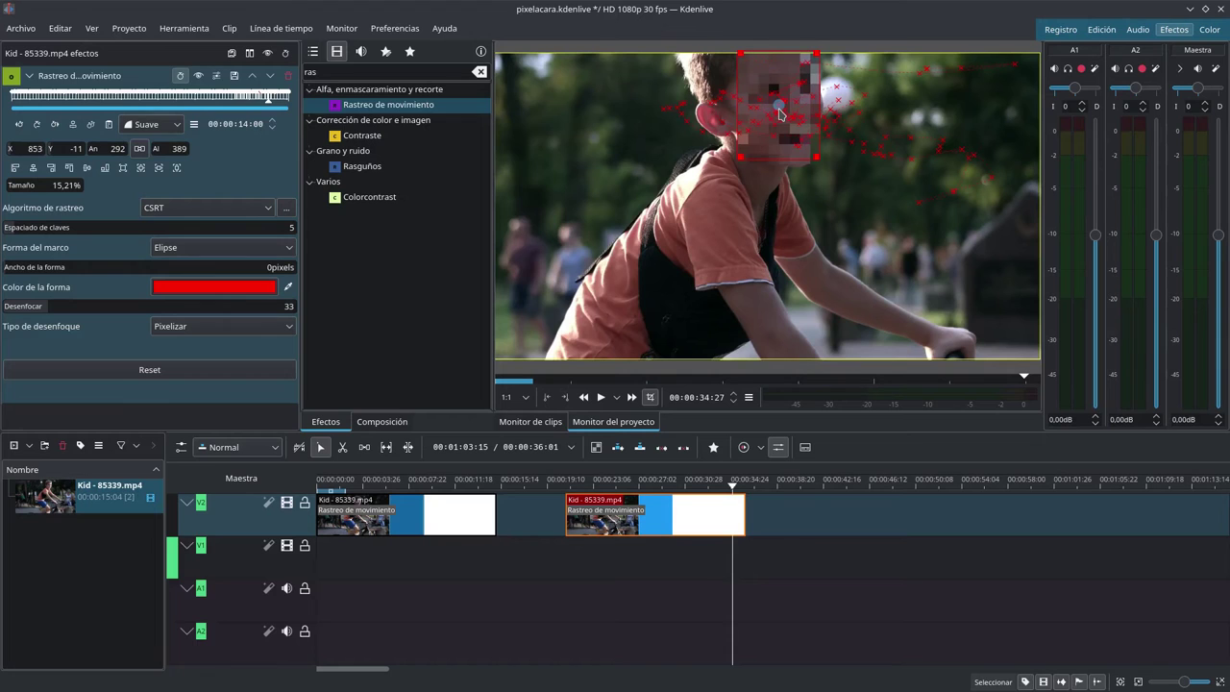
Move the tracking frame back over the boy's face at effect time 00:00:14:08 to X 779, Y -23
scroll(778, 114, "down", 5)
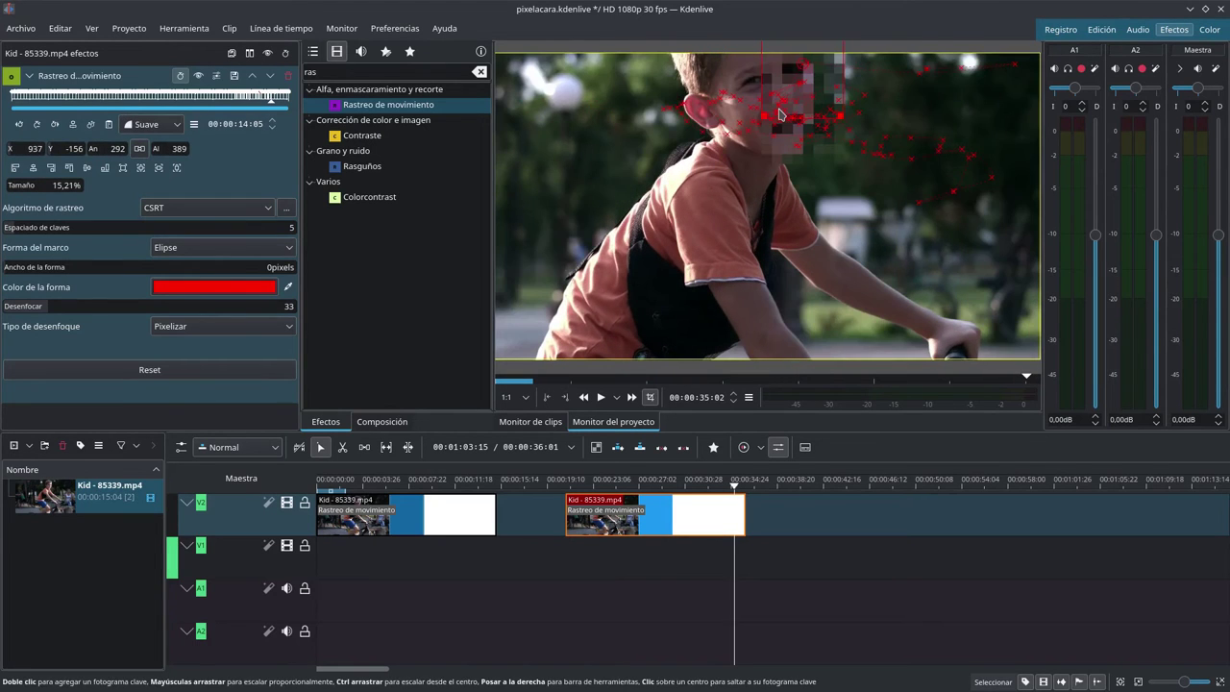
scroll(810, 107, "down", 2)
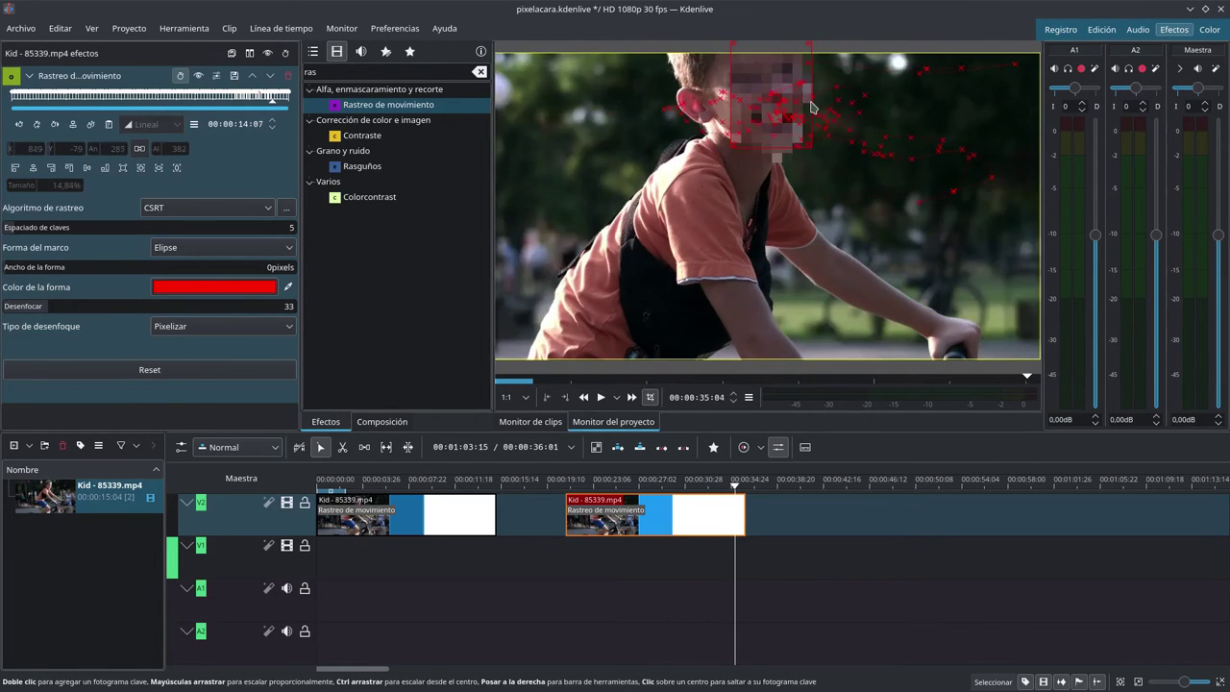
scroll(810, 108, "down", 1)
left_click_drag(776, 84, 756, 100)
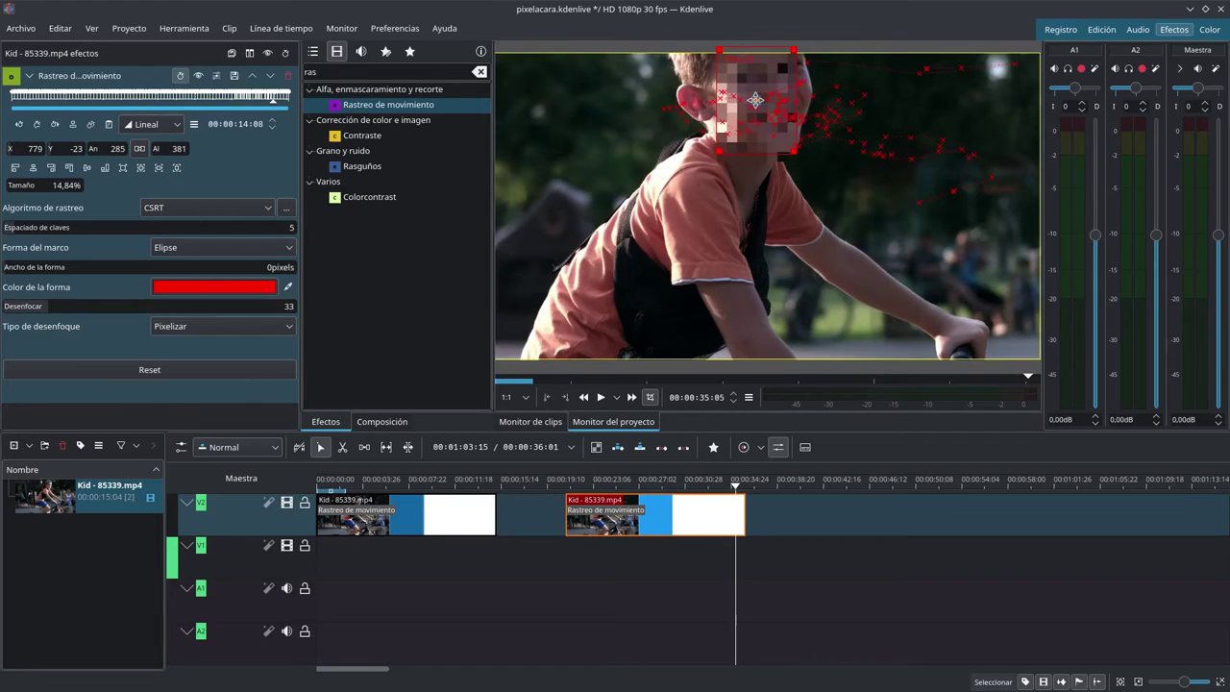
At effect time 00:00:14:14, move the tracking frame over the face to X 1097, Y -9 and enlarge it to 351 by 453
scroll(811, 161, "down", 1)
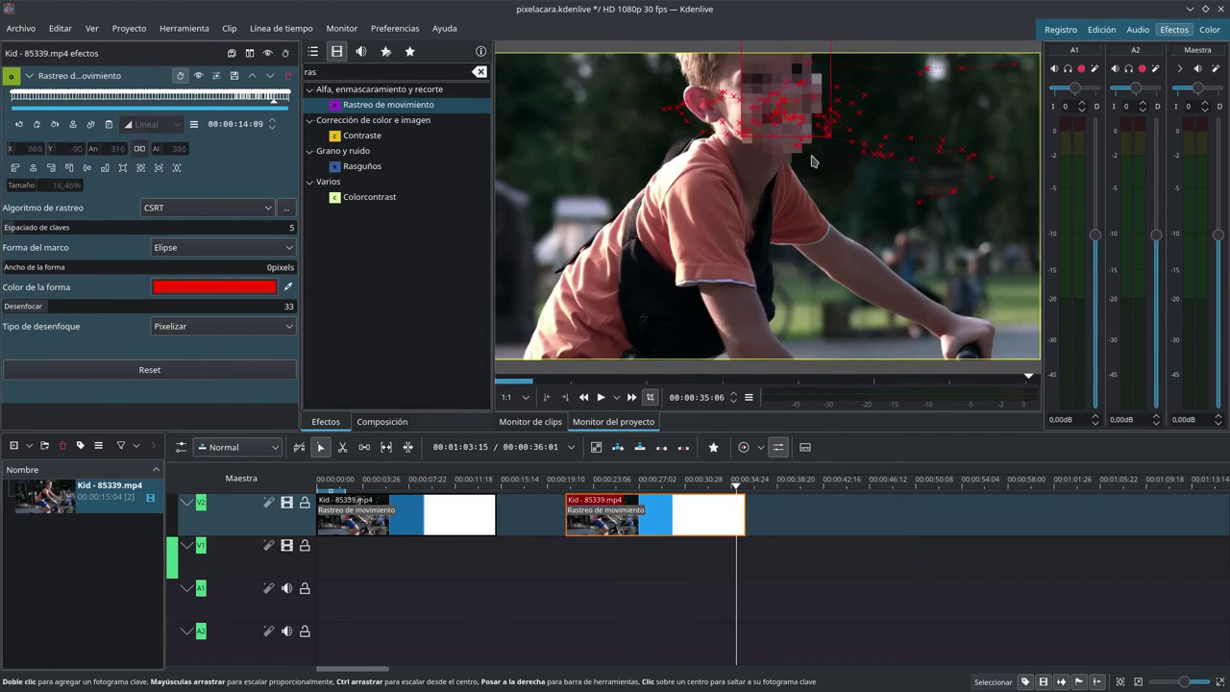
scroll(812, 162, "down", 1)
left_click_drag(775, 101, 844, 103)
scroll(768, 101, "down", 2)
scroll(796, 111, "down", 2)
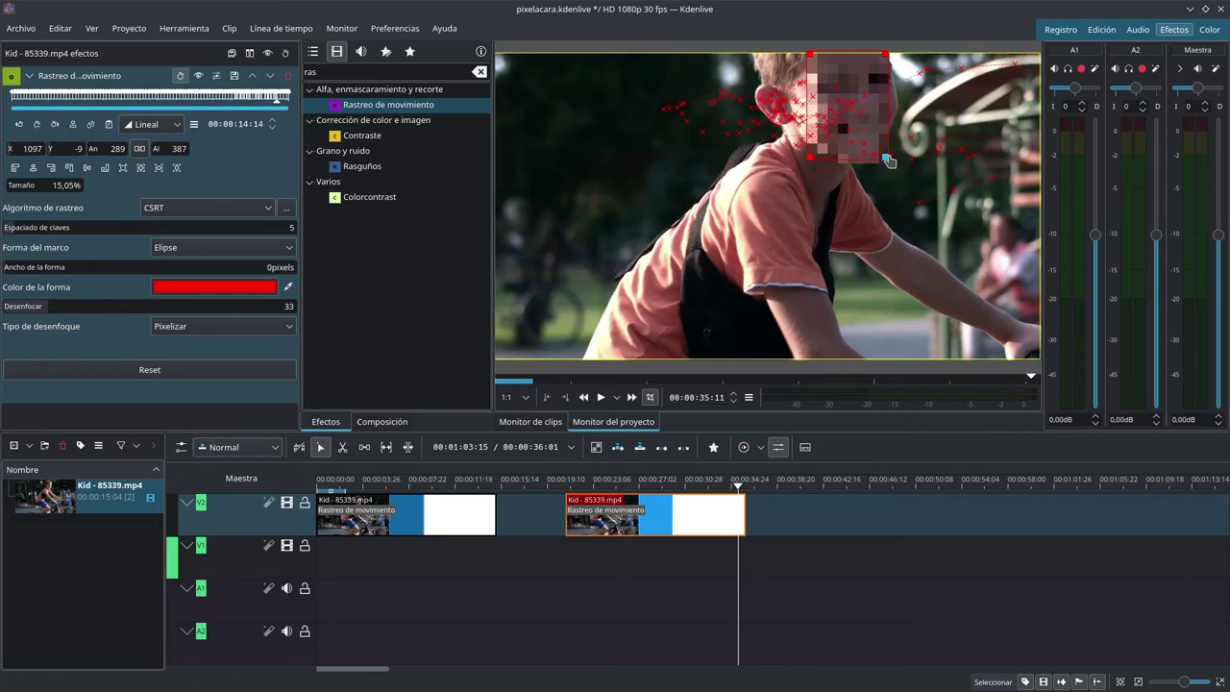
left_click_drag(885, 157, 903, 176)
left_click_drag(833, 135, 818, 136)
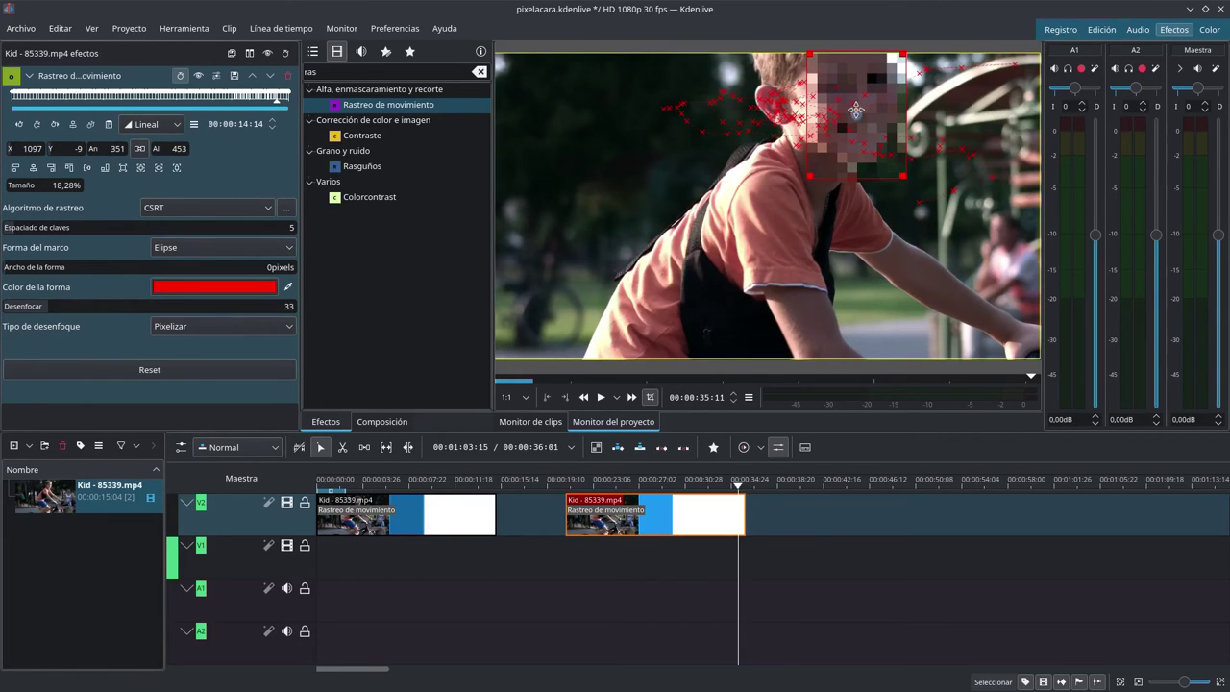
At effect time 00:00:14:15, place the tracking frame at X 1171, Y 5 over the face and enlarge it to 396 by 398
key("Right")
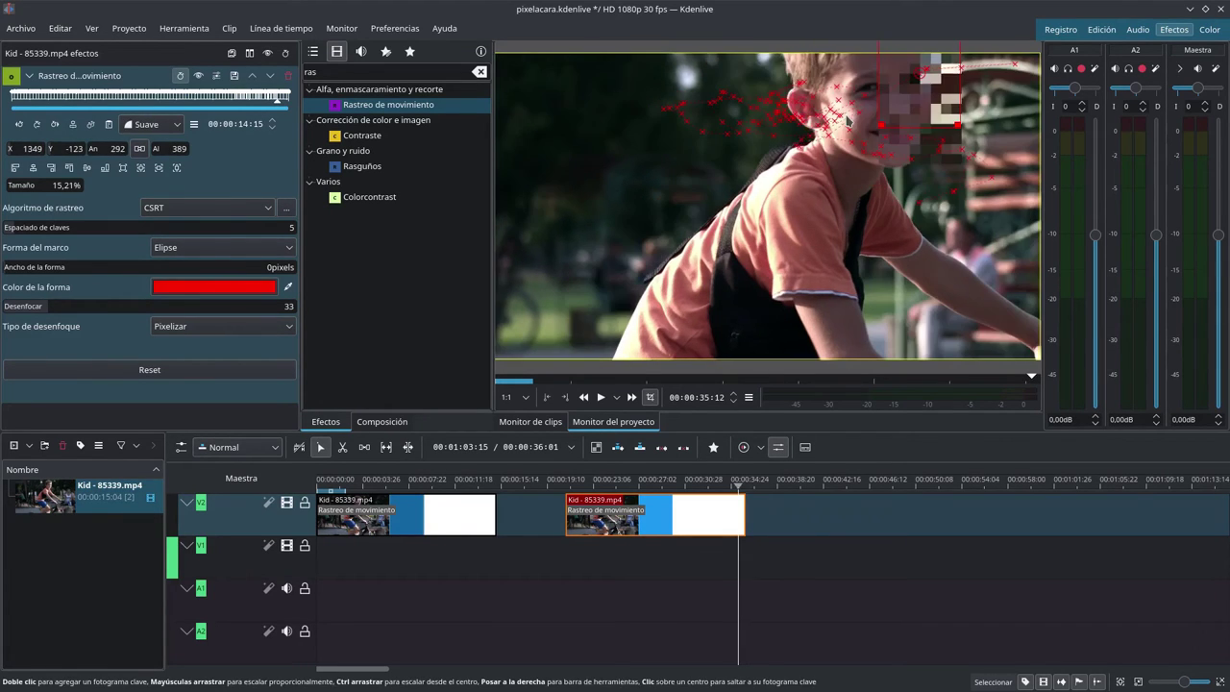
left_click_drag(860, 106, 867, 105)
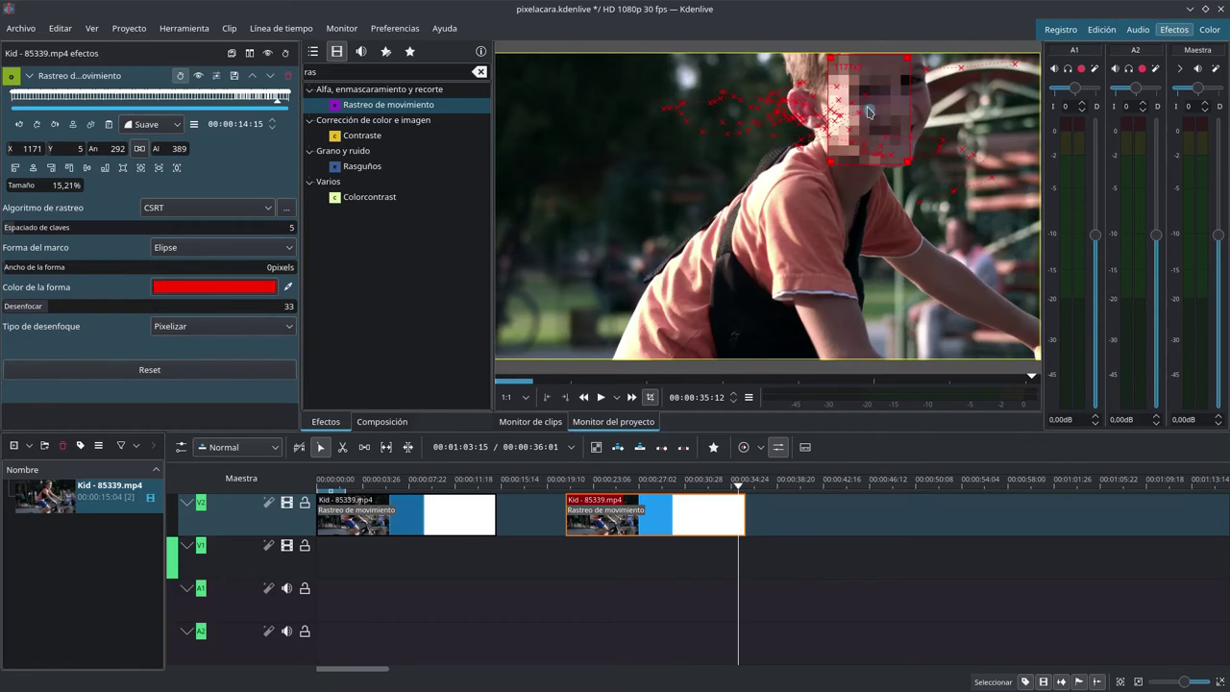
left_click_drag(907, 163, 936, 165)
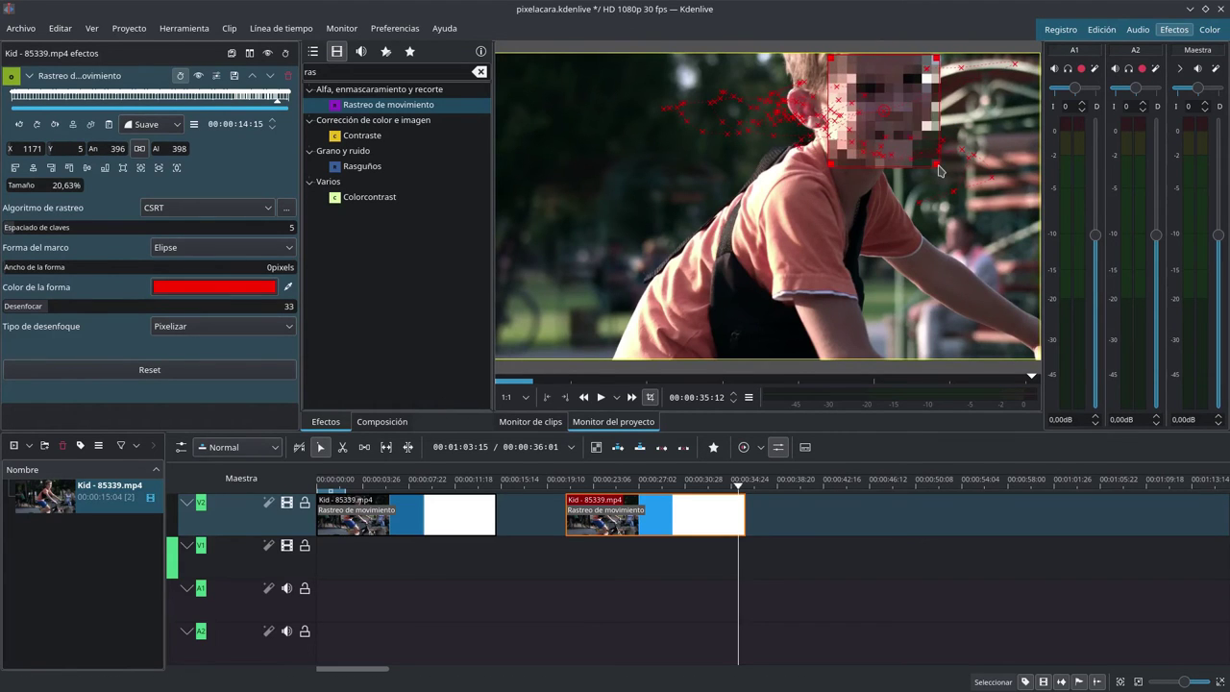
Realign the tracking frame over the boy's head between effect times 00:00:14:17 and 00:00:14:21 as he leaves the picture
key("Right")
key("Right")
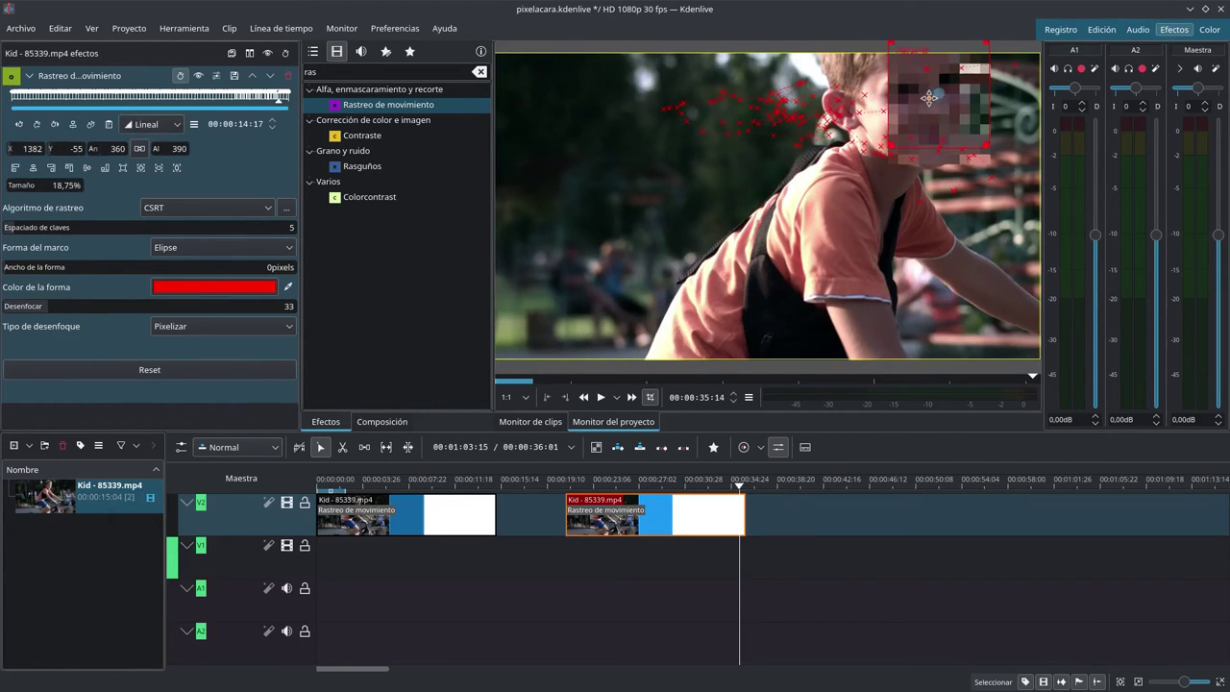
left_click_drag(936, 90, 1020, 117)
key("Right")
key("Right")
key("Right")
key("Right")
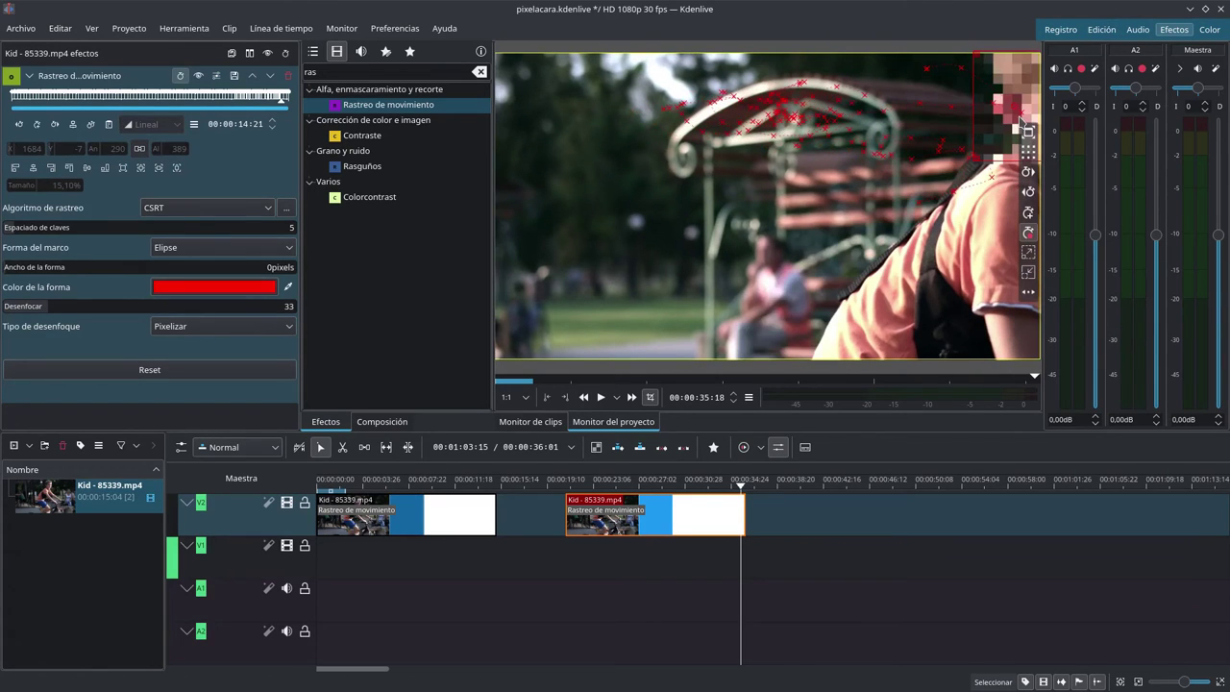
Move the tracking frame out of the picture at effect time 00:00:14:23, and to X 2021, Y -151 at 00:00:14:24
key("Right")
key("Right")
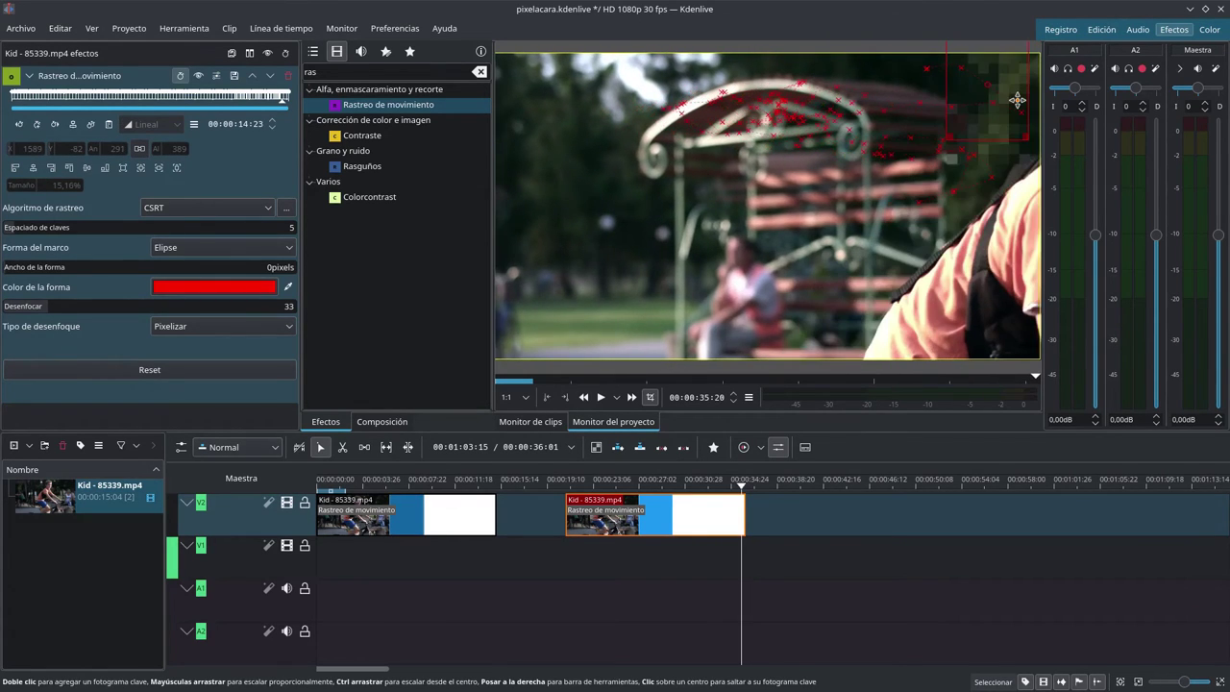
left_click_drag(982, 84, 1068, 89)
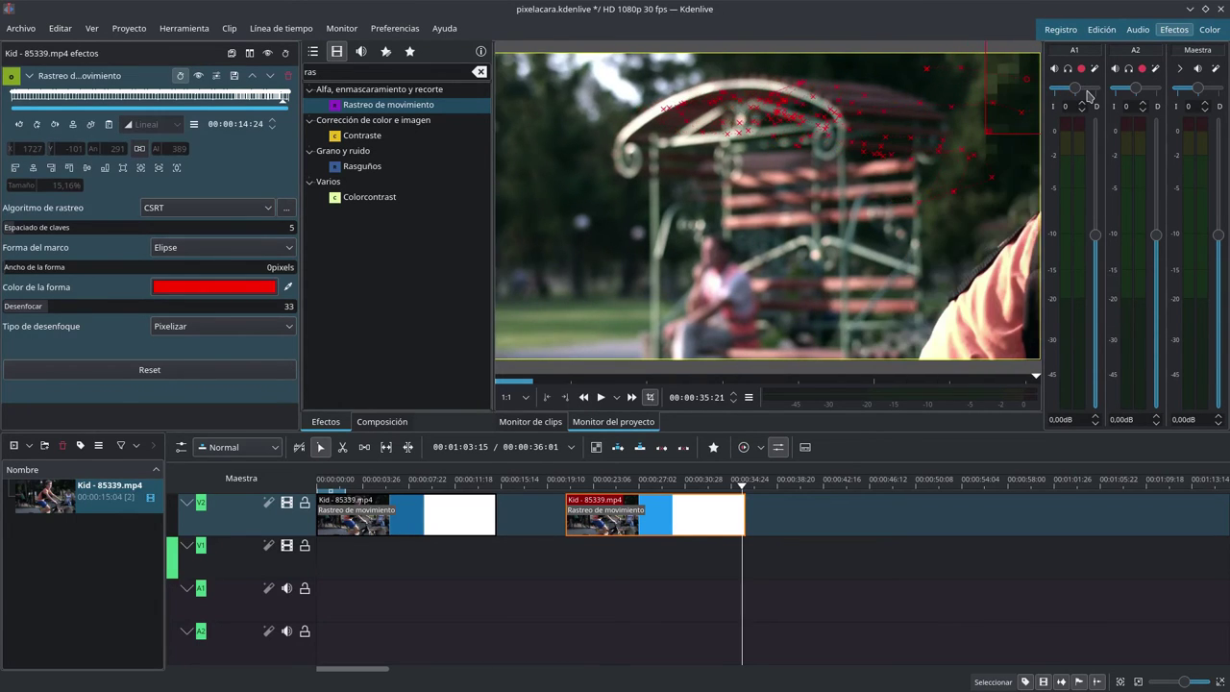
key("Right")
left_click_drag(1027, 82, 1109, 67)
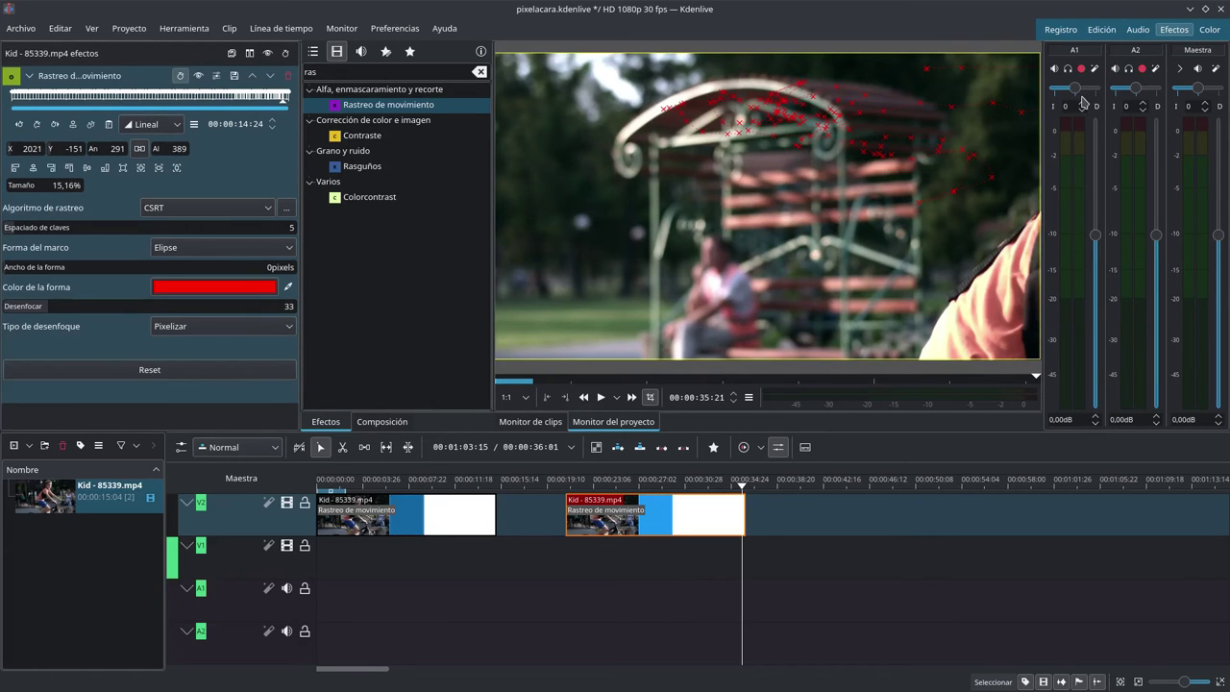
At effect time 00:00:14:25, move the tracking frame above the picture to X 1194, Y -376
key("Right")
left_click_drag(874, 122, 874, 3)
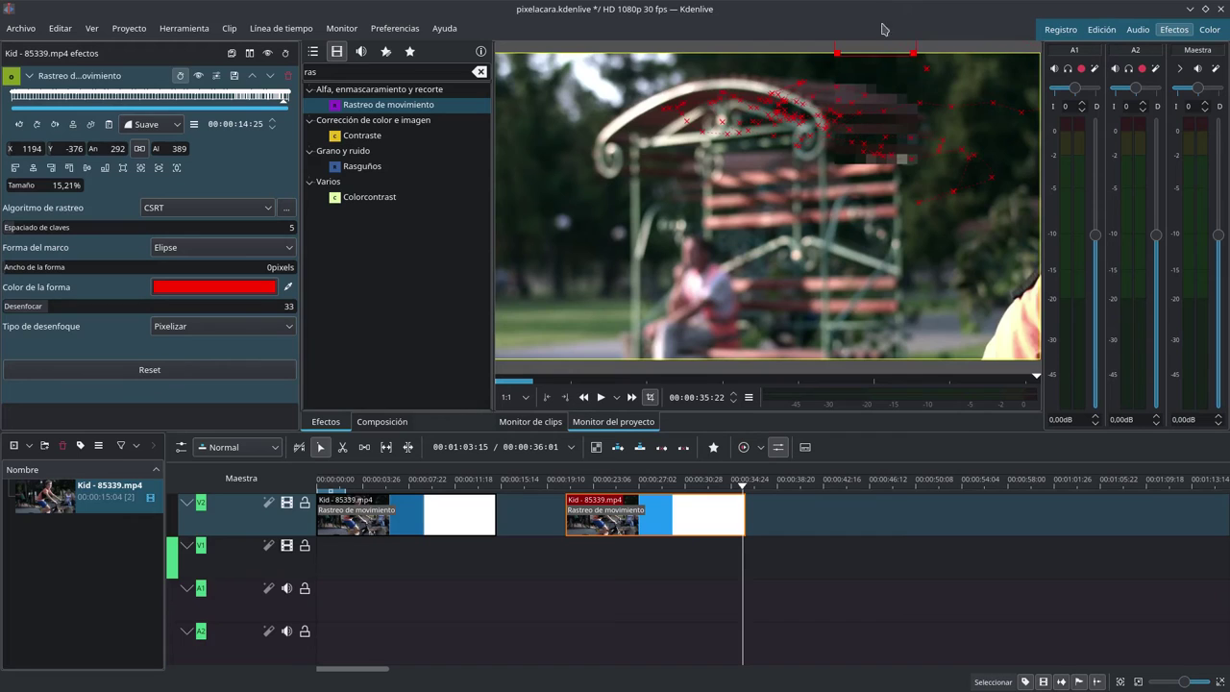
key("Right")
key("Right")
key("Right")
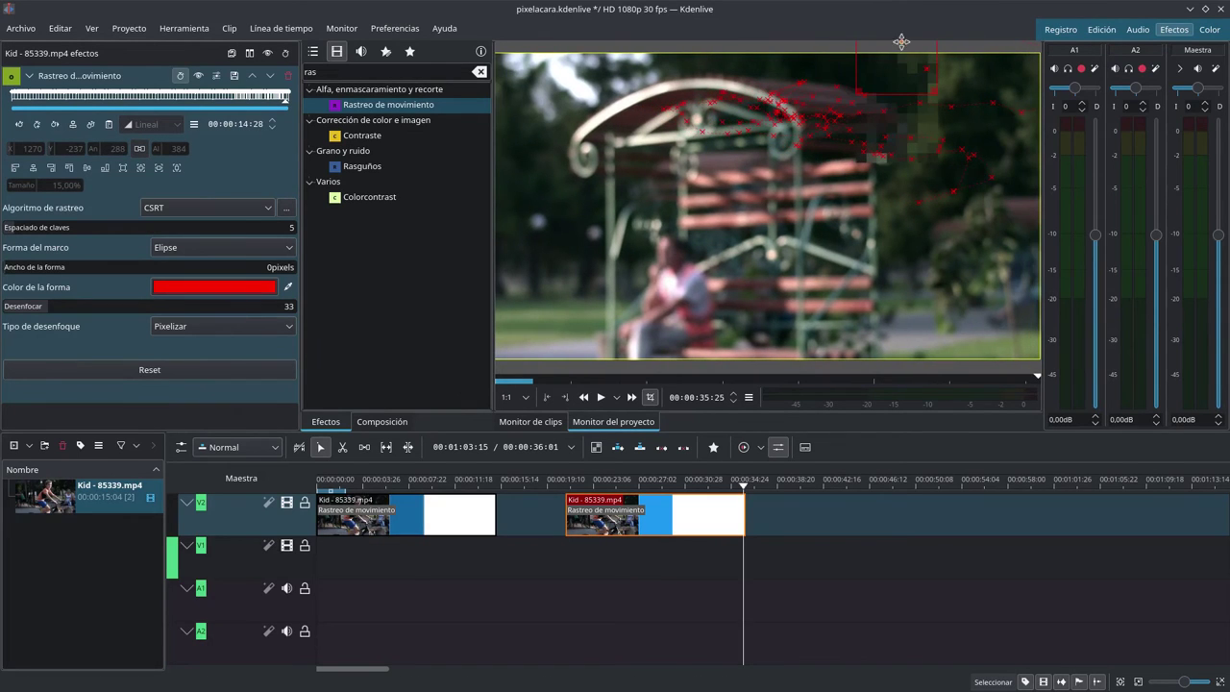
Hide the tracking overlay, enlarge the project monitor and play the second clip from near its start to review the pixelation
left_click(568, 483)
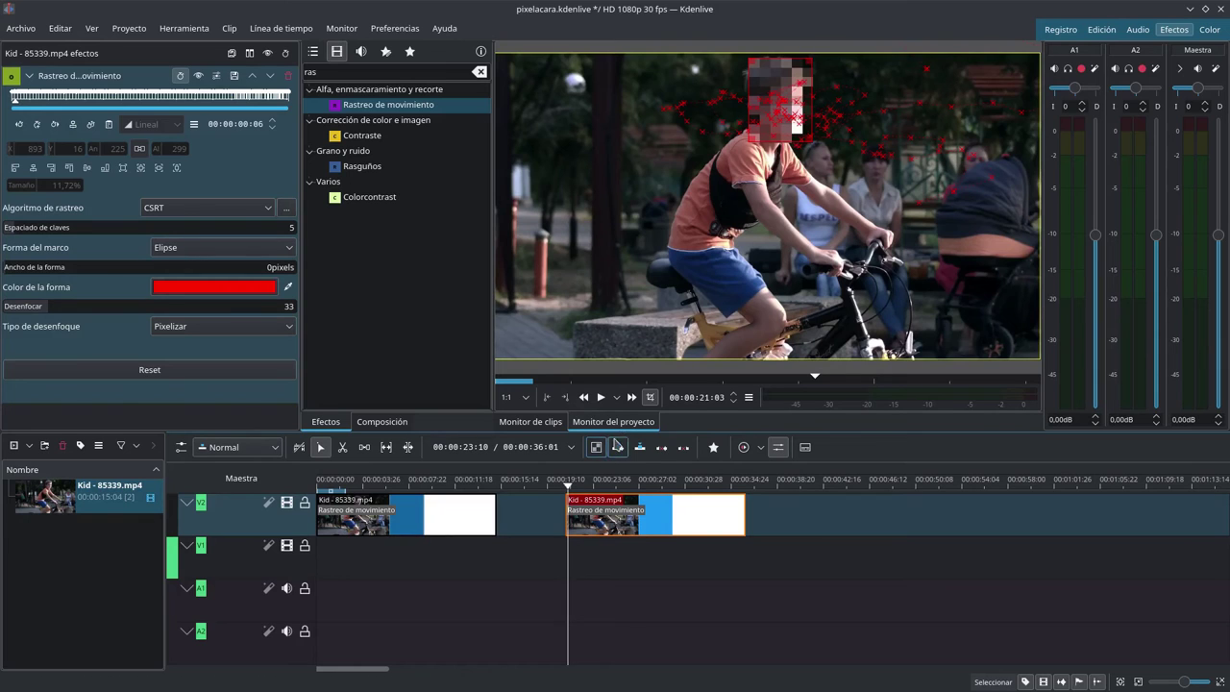
left_click(650, 399)
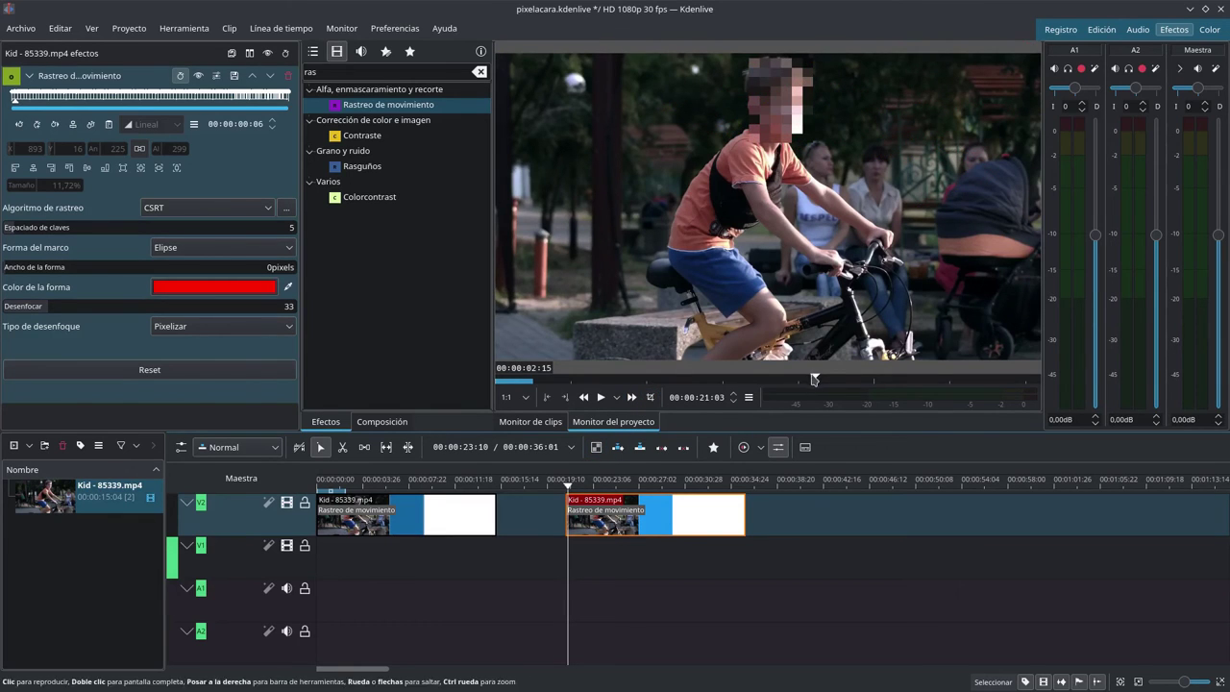
left_click_drag(796, 429, 785, 561)
key("space")
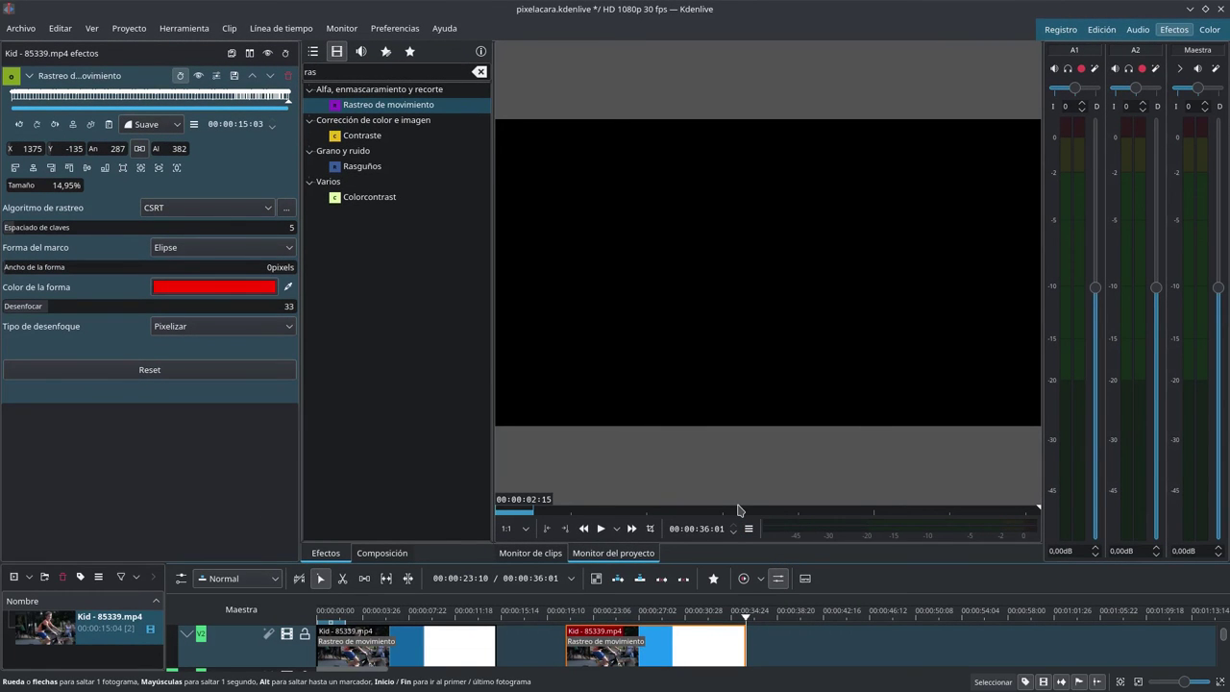
Show the available tracking algorithms for the motion tracking effect and keep CSRT selected
left_click(187, 208)
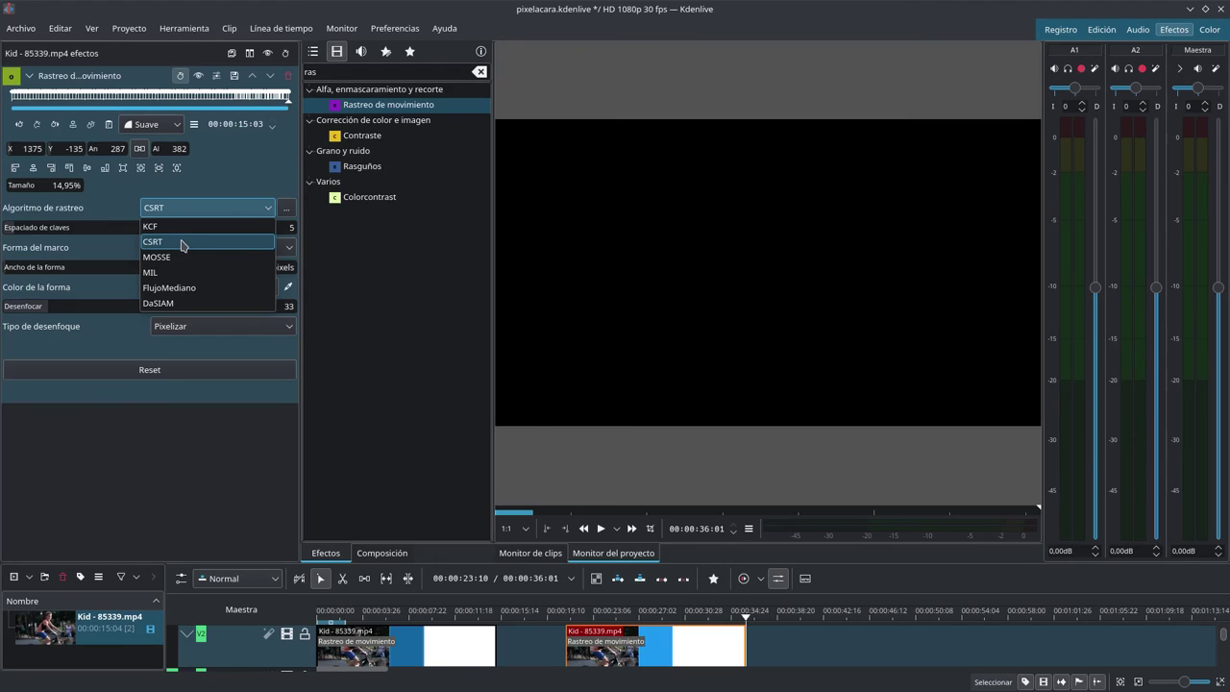
left_click(181, 242)
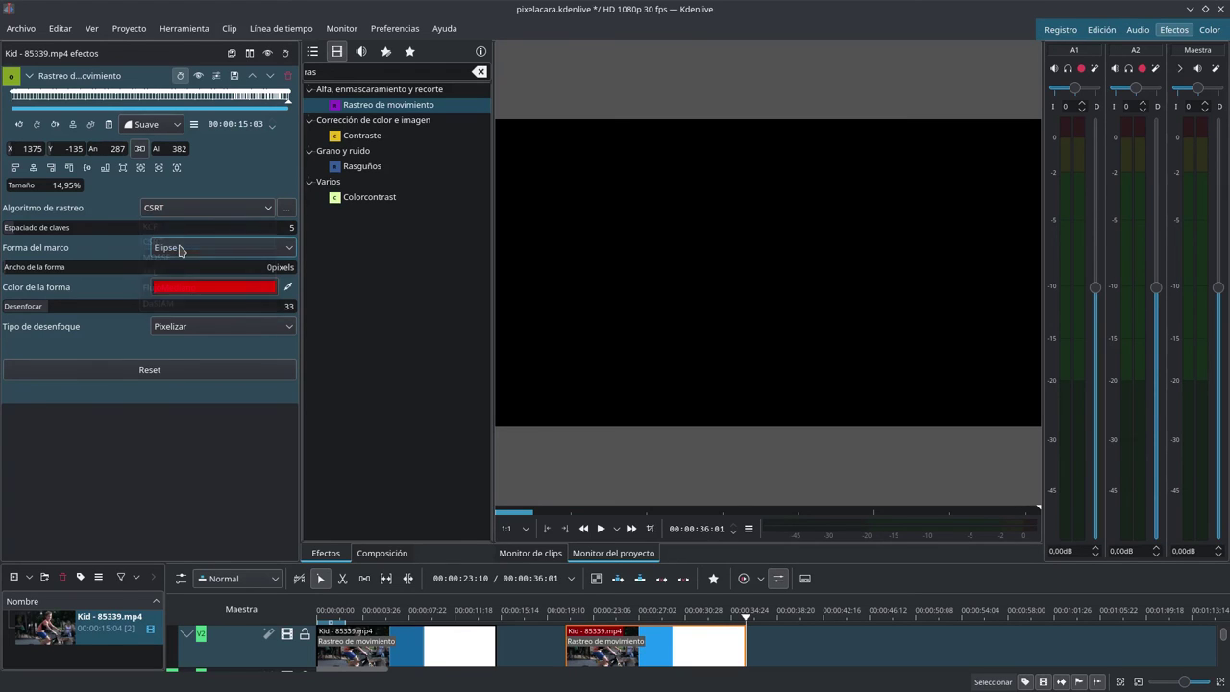